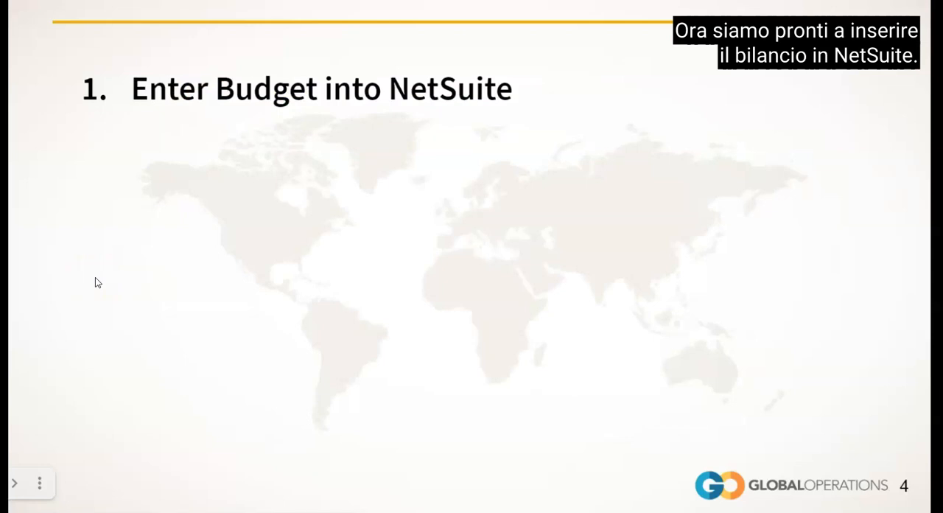
{"action": "left_click", "coordinate": [121, 266]}
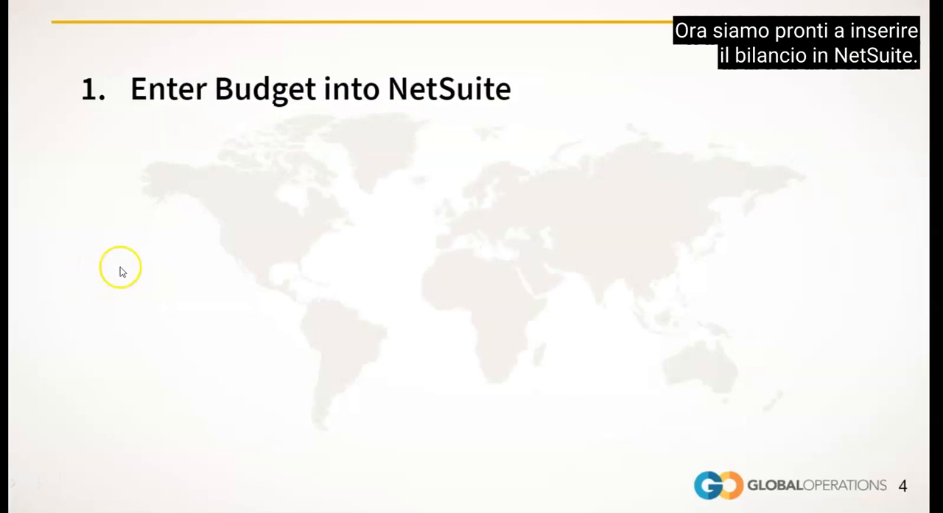
{"action": "left_click", "coordinate": [121, 266]}
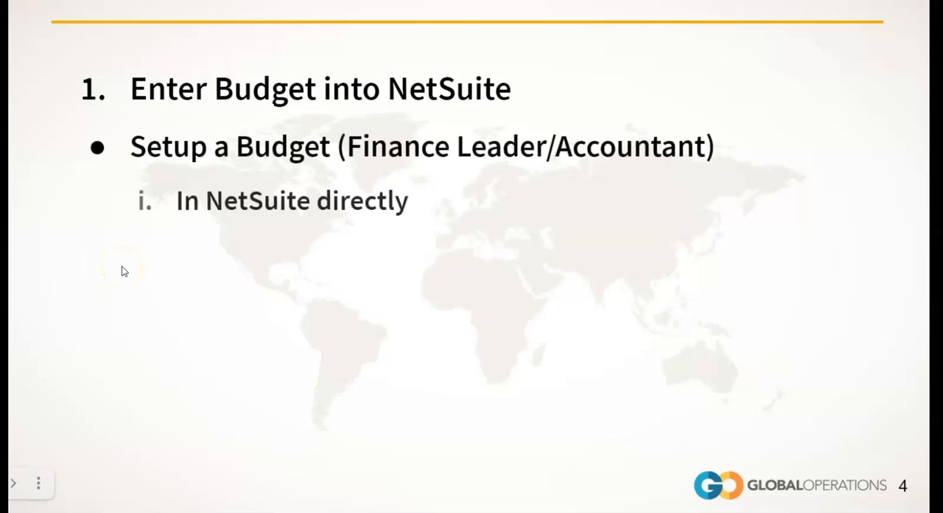
{"action": "left_click", "coordinate": [122, 266]}
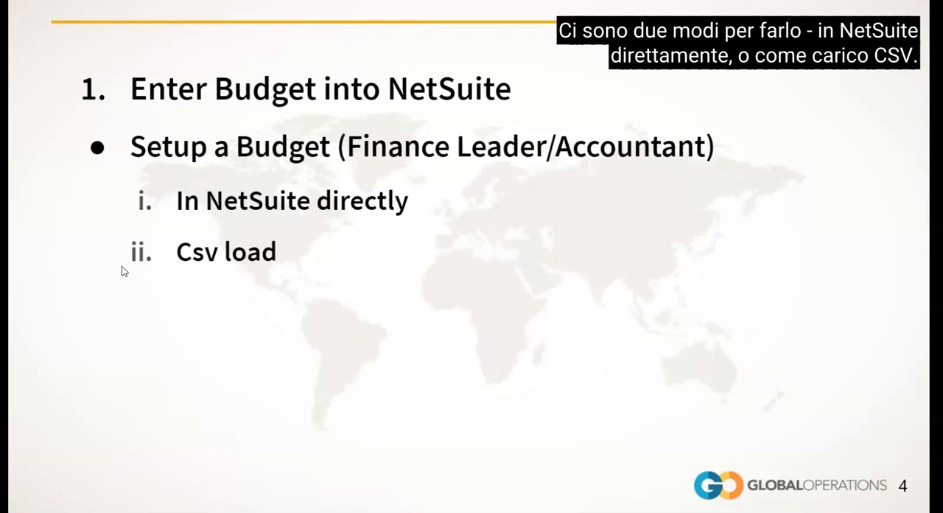
{"action": "left_click", "coordinate": [124, 271]}
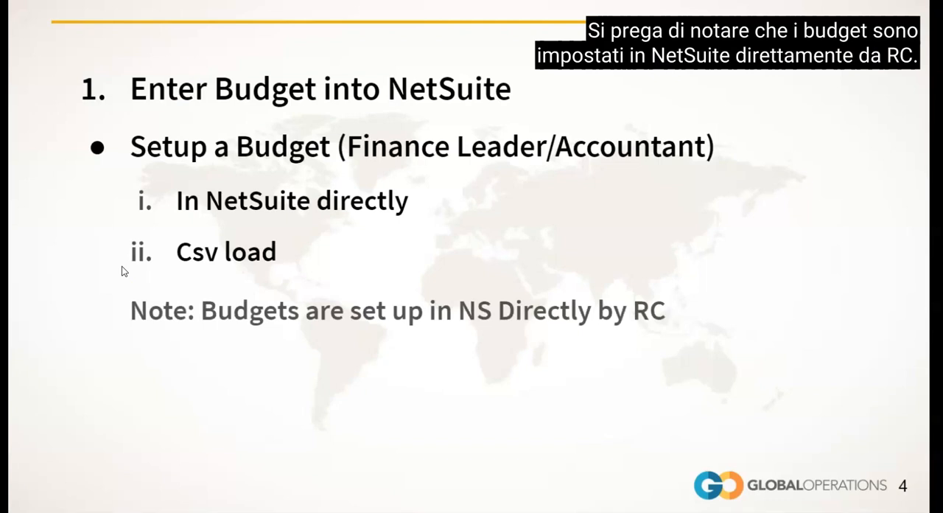
{"action": "left_click", "coordinate": [124, 271]}
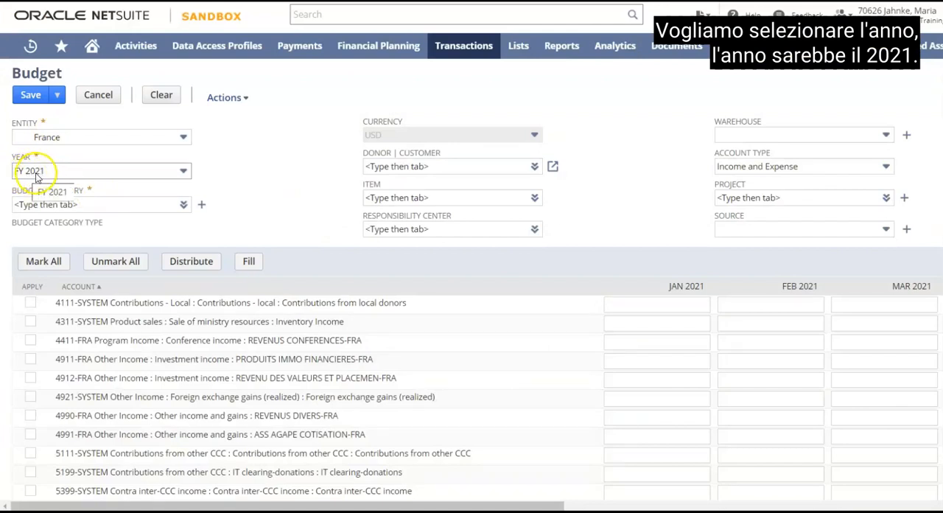
Set the budget category of the France FY 2021 budget to FRA-NSR.
{"action": "left_click", "coordinate": [85, 204]}
{"action": "type", "text": "FR"}
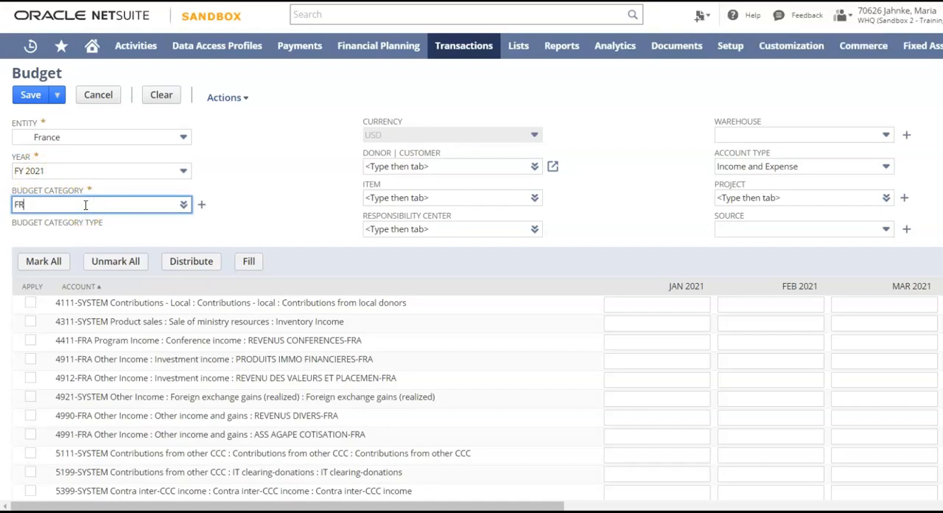
{"action": "type", "text": "A-NS"}
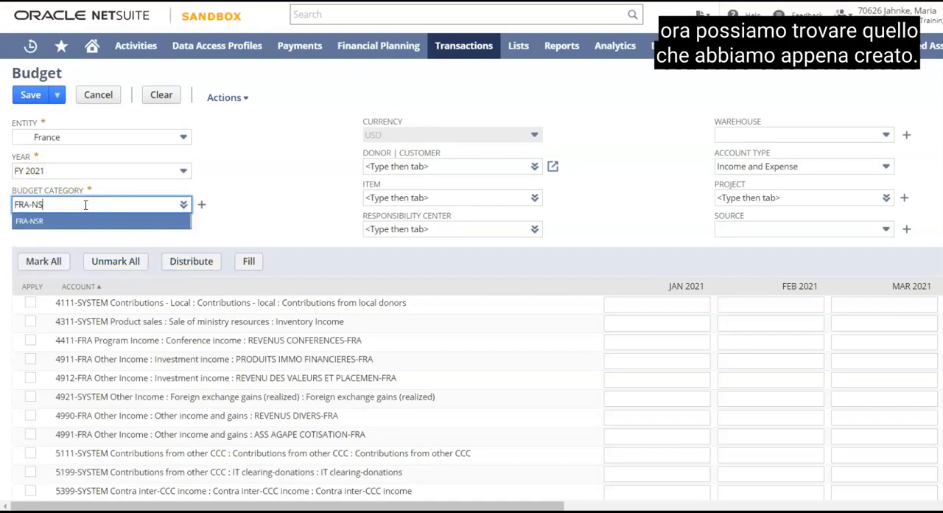
{"action": "type", "text": "R"}
{"action": "left_click", "coordinate": [33, 221]}
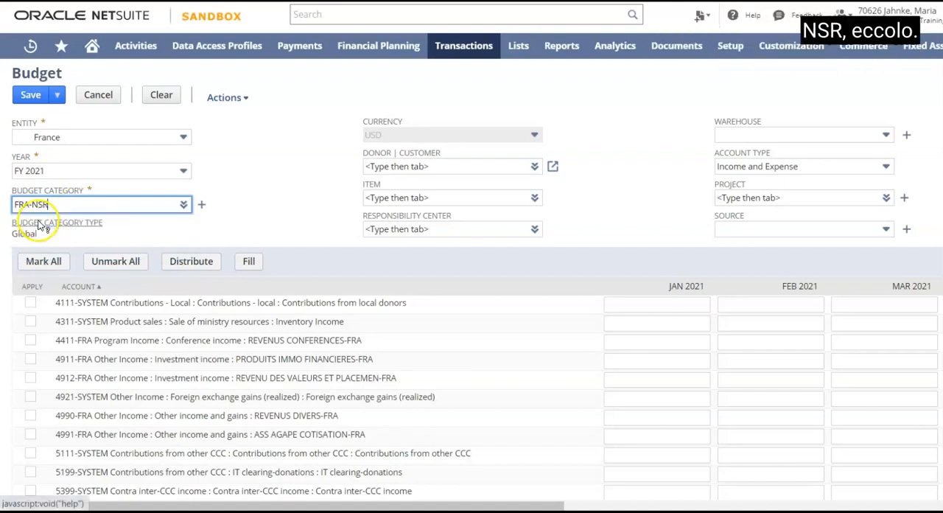
Set the budget's responsibility center to 2002-FRA Ctre minist Toulouse.
{"action": "left_click", "coordinate": [423, 229]}
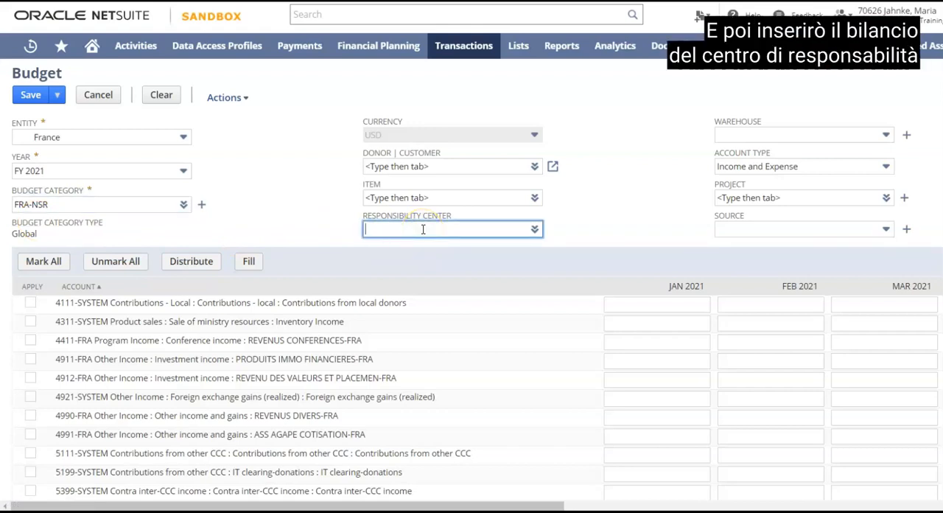
{"action": "type", "text": "2002-FRA"}
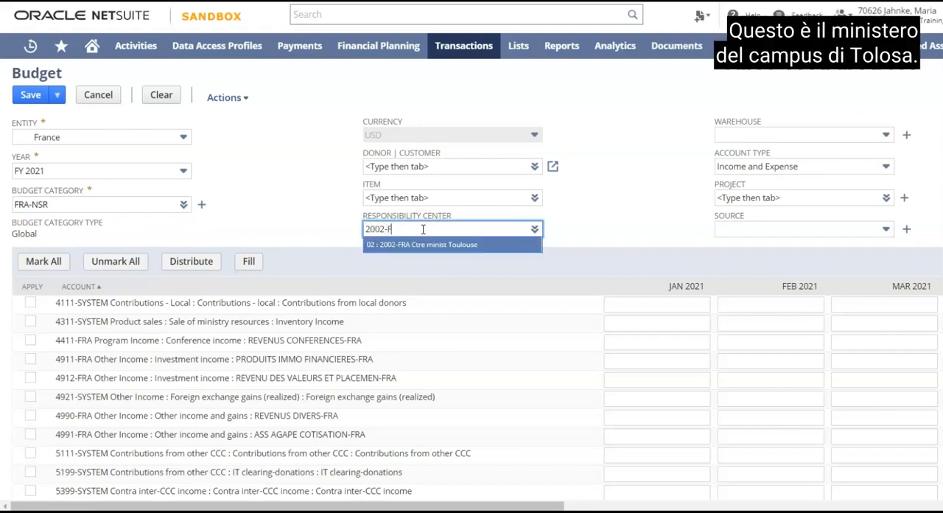
{"action": "left_click", "coordinate": [432, 246]}
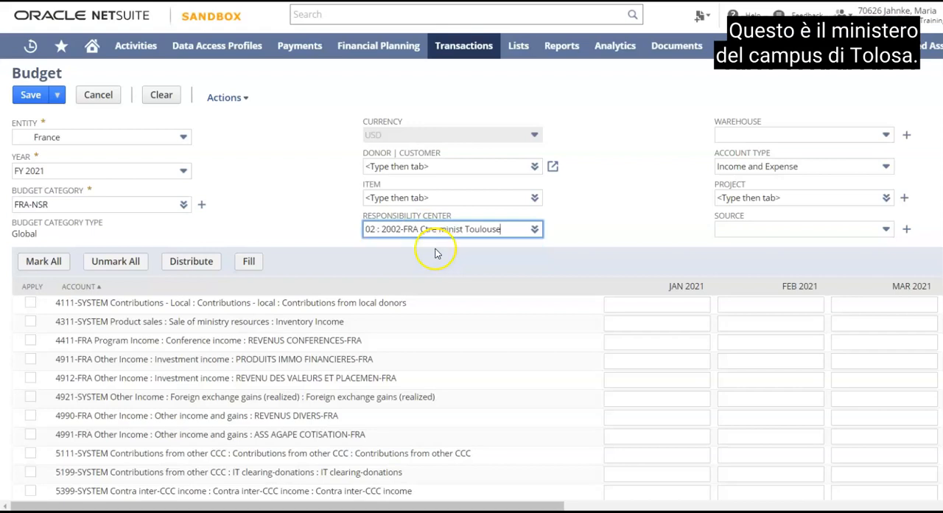
{"action": "left_click", "coordinate": [331, 225]}
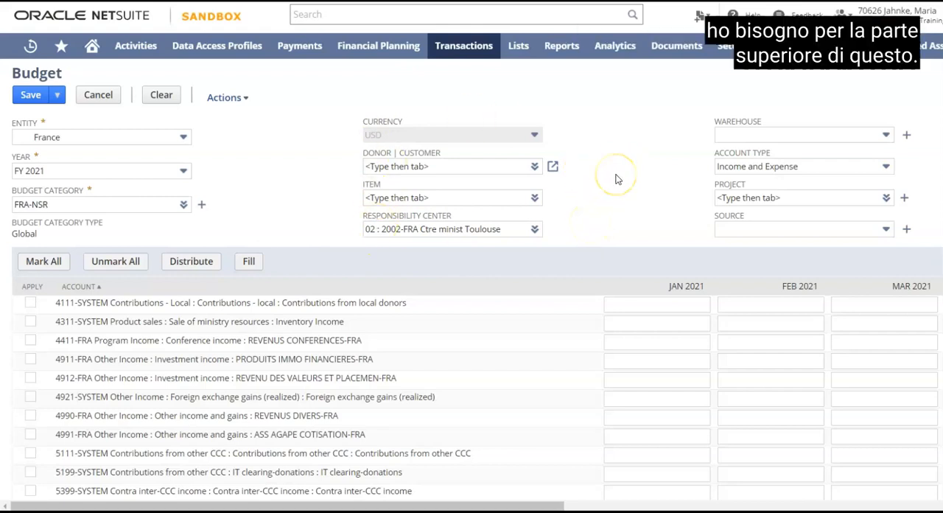
Enter monthly amounts for account 4111-SYSTEM, contributions from local donors: 120 for January, 15 for February and 160 for March 2021.
{"action": "scroll", "coordinate": [615, 177], "scroll_direction": "down", "scroll_amount": 1}
{"action": "scroll", "coordinate": [617, 179], "scroll_direction": "up", "scroll_amount": 1}
{"action": "scroll", "coordinate": [618, 179], "scroll_direction": "down", "scroll_amount": 2}
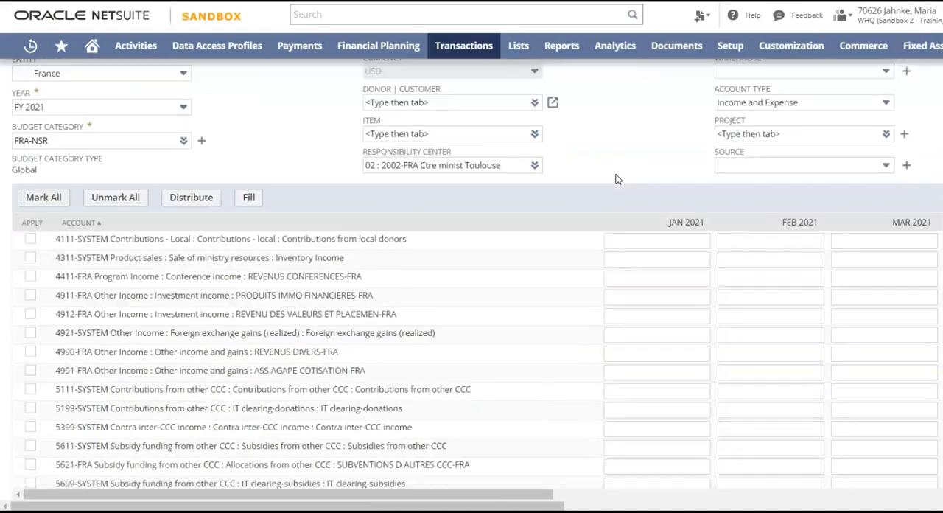
{"action": "scroll", "coordinate": [617, 179], "scroll_direction": "down", "scroll_amount": 1}
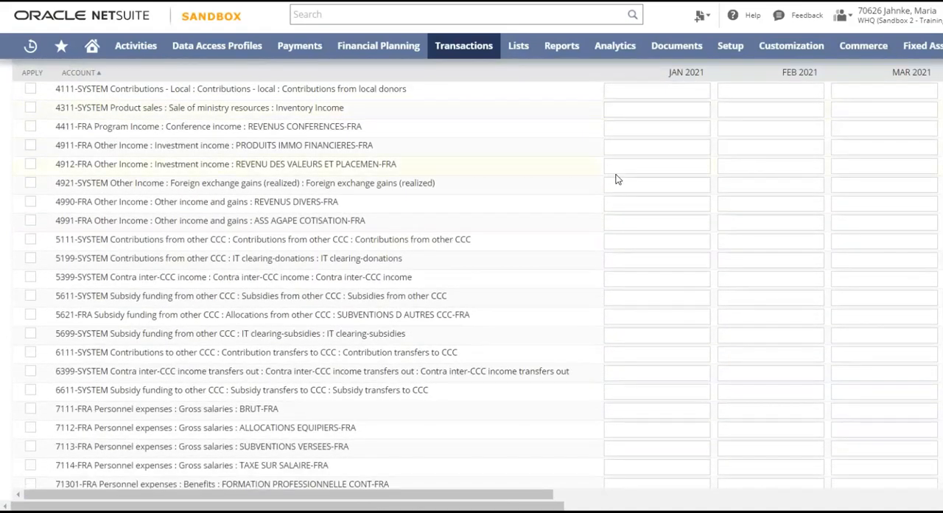
{"action": "scroll", "coordinate": [302, 142], "scroll_direction": "up", "scroll_amount": 1}
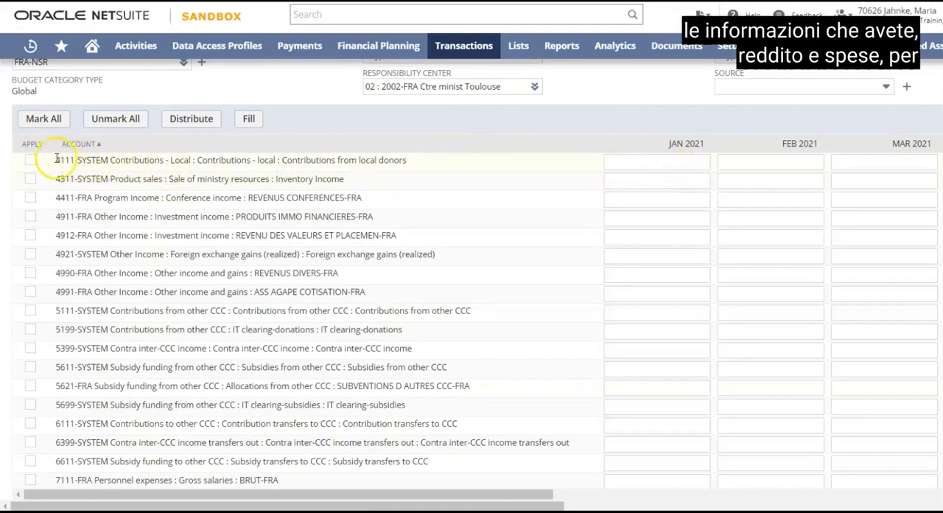
{"action": "left_click", "coordinate": [648, 161]}
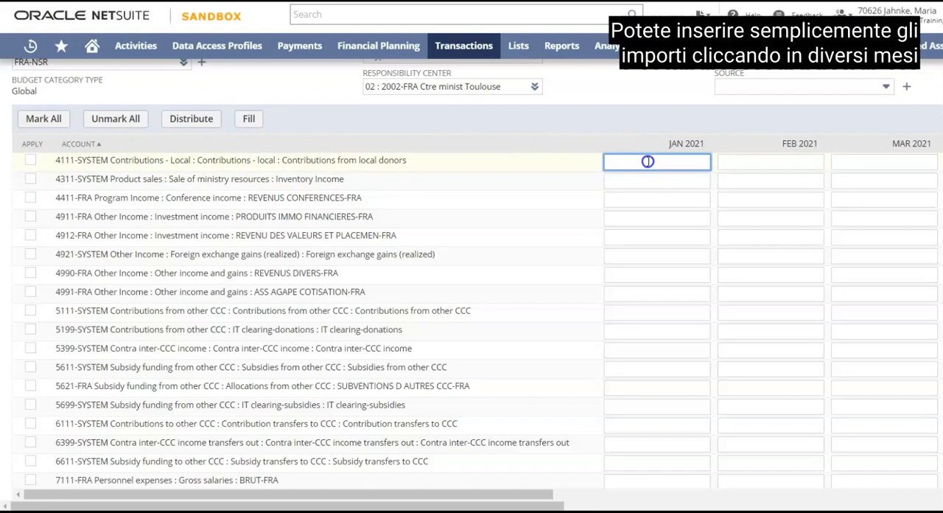
{"action": "type", "text": "120"}
{"action": "left_click", "coordinate": [756, 161]}
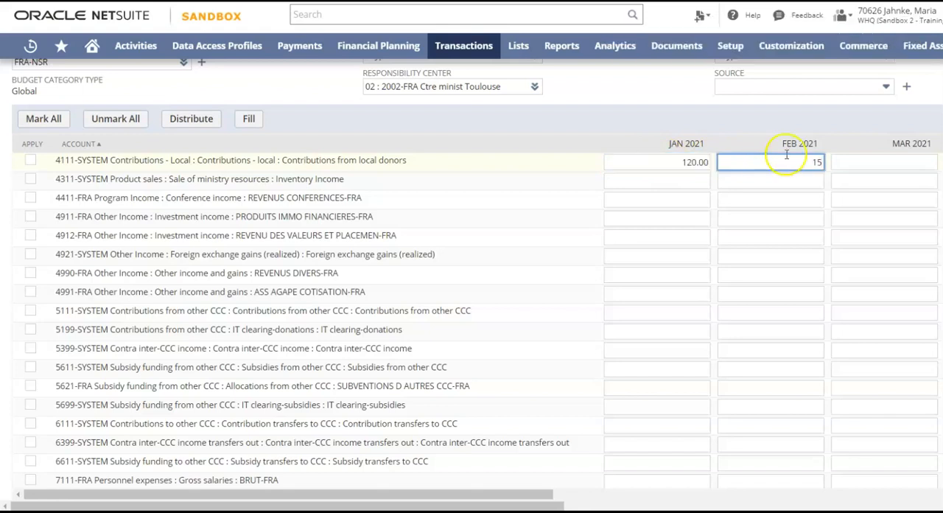
{"action": "left_click", "coordinate": [896, 162]}
{"action": "type", "text": "160"}
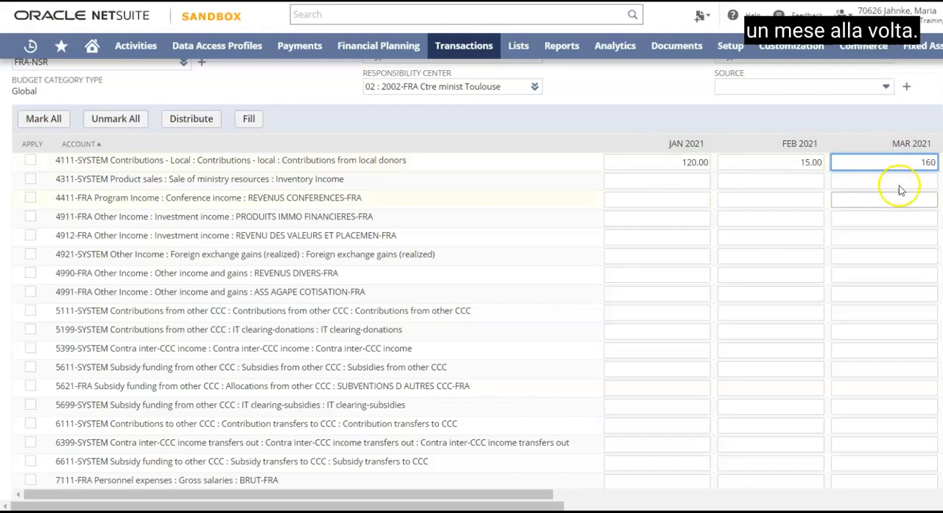
{"action": "left_click", "coordinate": [894, 182]}
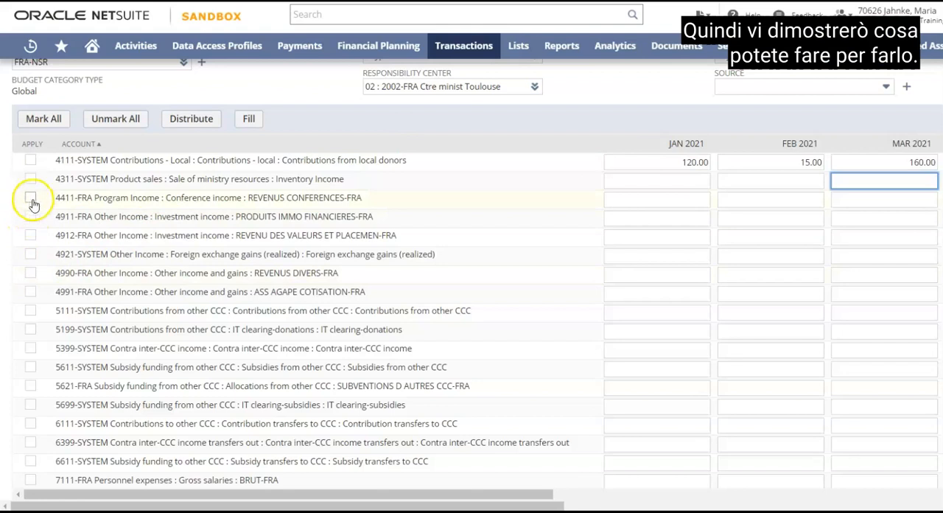
Enter 1000 as the January 2021 amount for the conference income account 4411-FRA.
{"action": "left_click", "coordinate": [672, 200]}
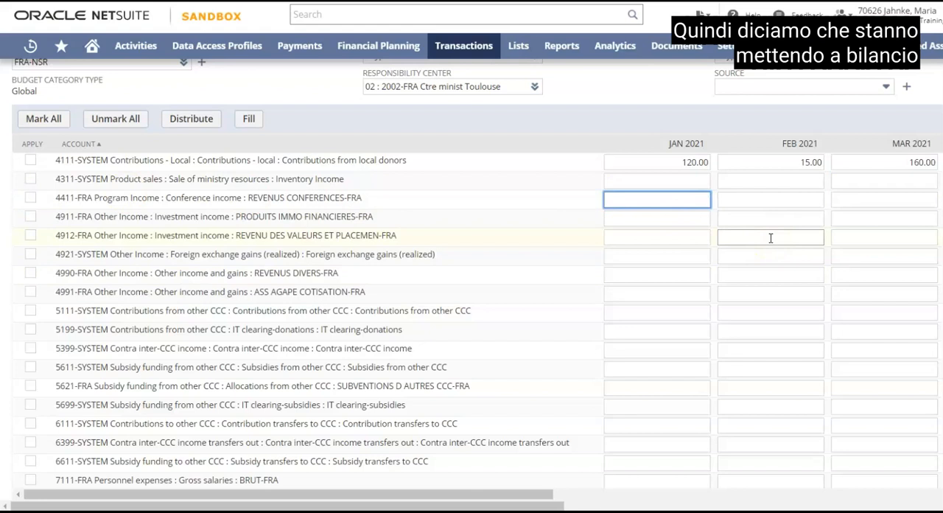
{"action": "type", "text": "10000"}
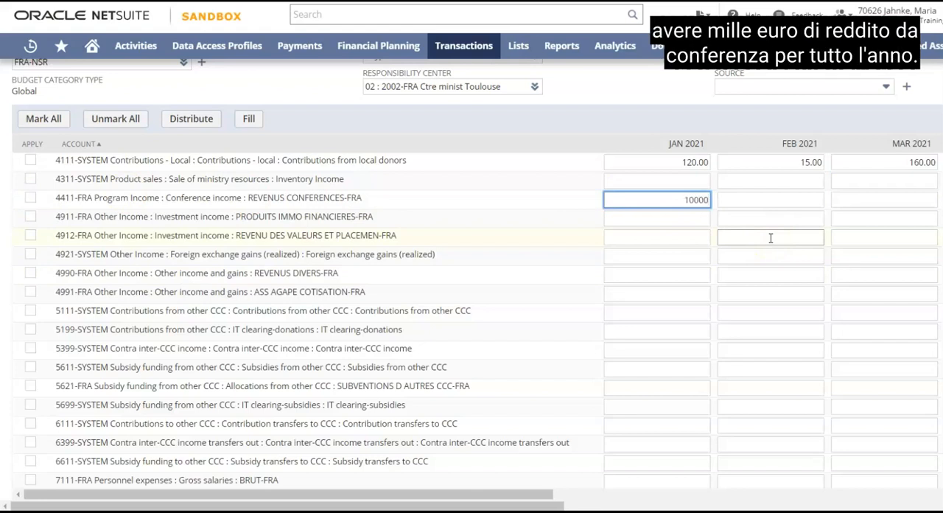
{"action": "key", "text": "BackSpace"}
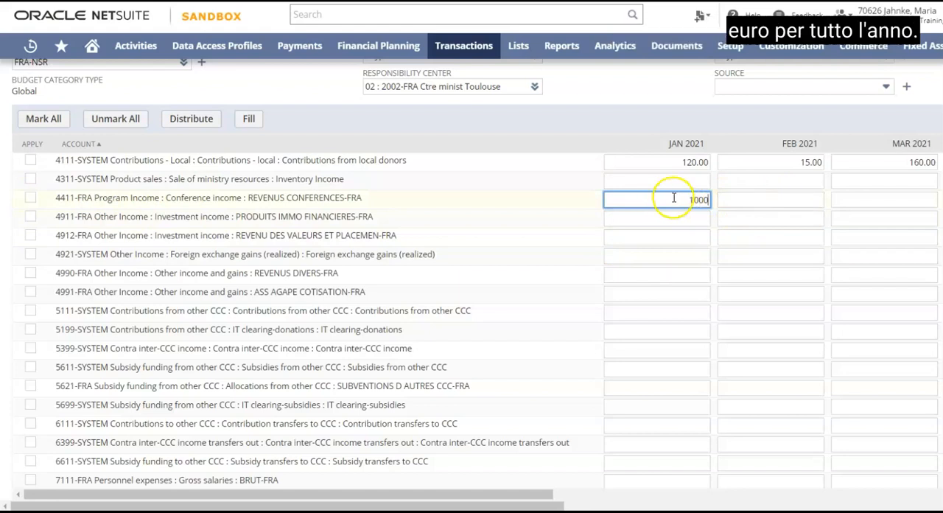
Mark account 4411-FRA, distribute its January amount evenly across the months, and unmark the account.
{"action": "left_click", "coordinate": [31, 199]}
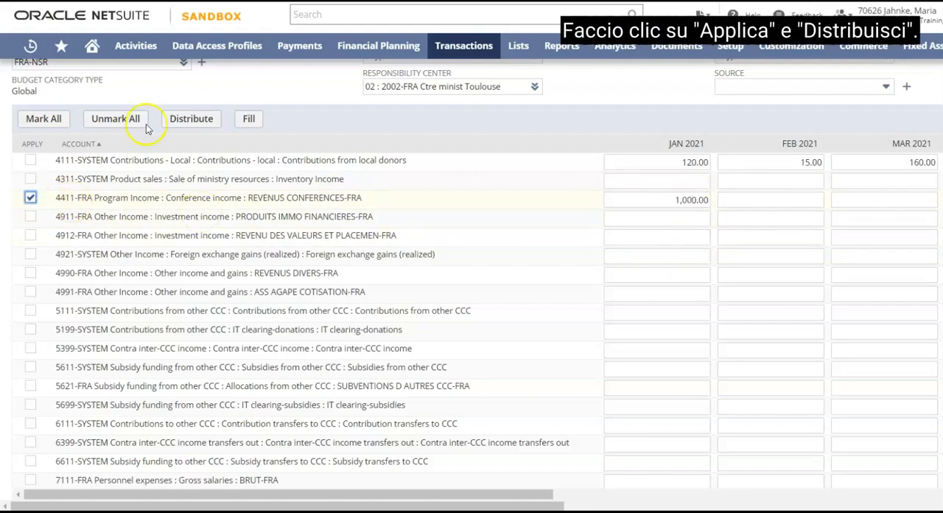
{"action": "left_click", "coordinate": [190, 121]}
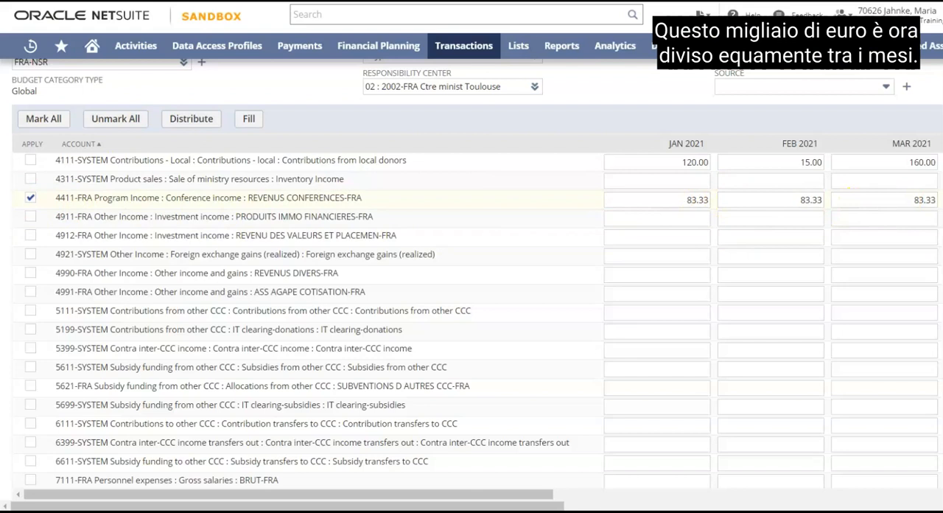
{"action": "left_click", "coordinate": [695, 234]}
{"action": "left_click", "coordinate": [30, 198]}
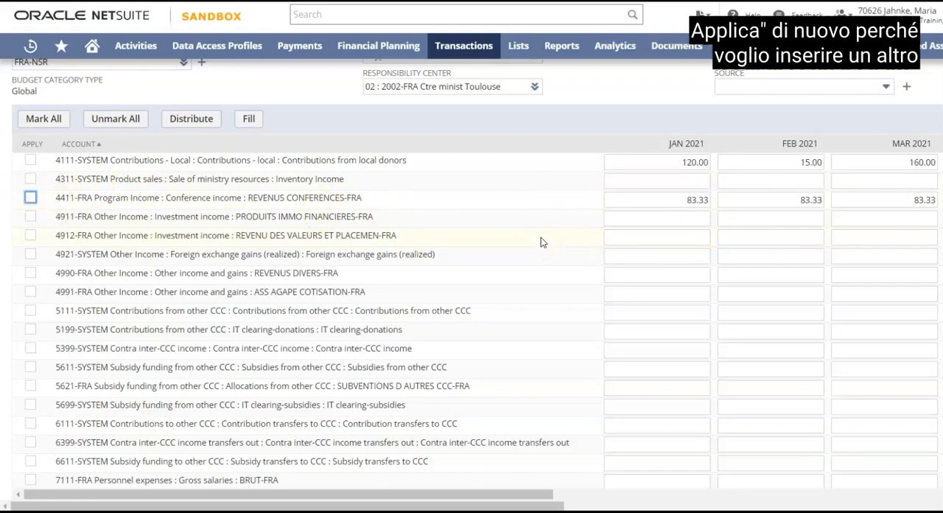
Mark the conference expense account 7211-FRA FRAIS DE CONFERENCES and enter 100 as its January 2021 amount.
{"action": "scroll", "coordinate": [541, 237], "scroll_direction": "up", "scroll_amount": 1}
{"action": "scroll", "coordinate": [541, 237], "scroll_direction": "down", "scroll_amount": 1}
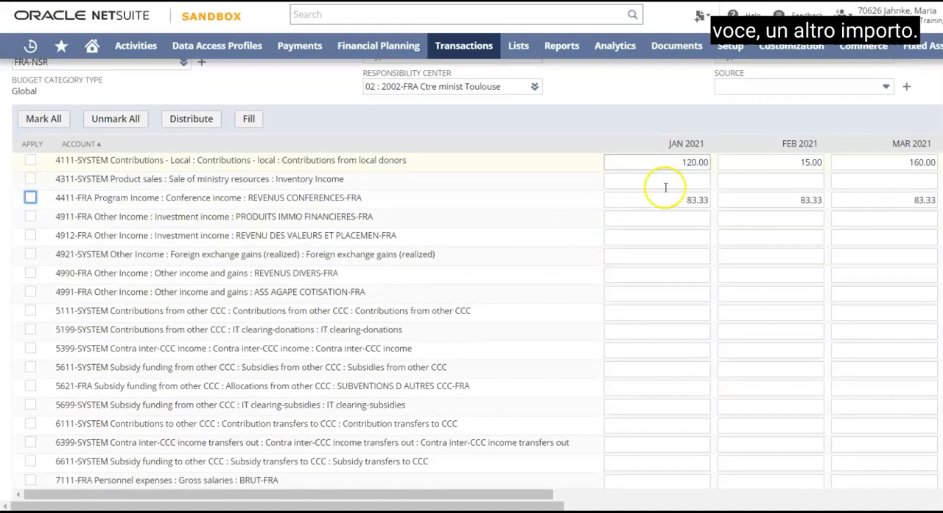
{"action": "scroll", "coordinate": [538, 256], "scroll_direction": "down", "scroll_amount": 3}
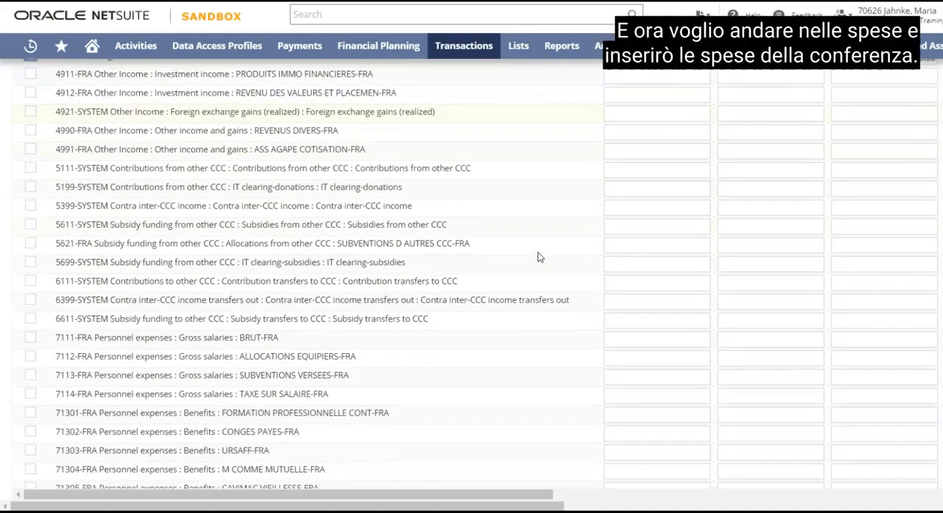
{"action": "scroll", "coordinate": [538, 256], "scroll_direction": "down", "scroll_amount": 4}
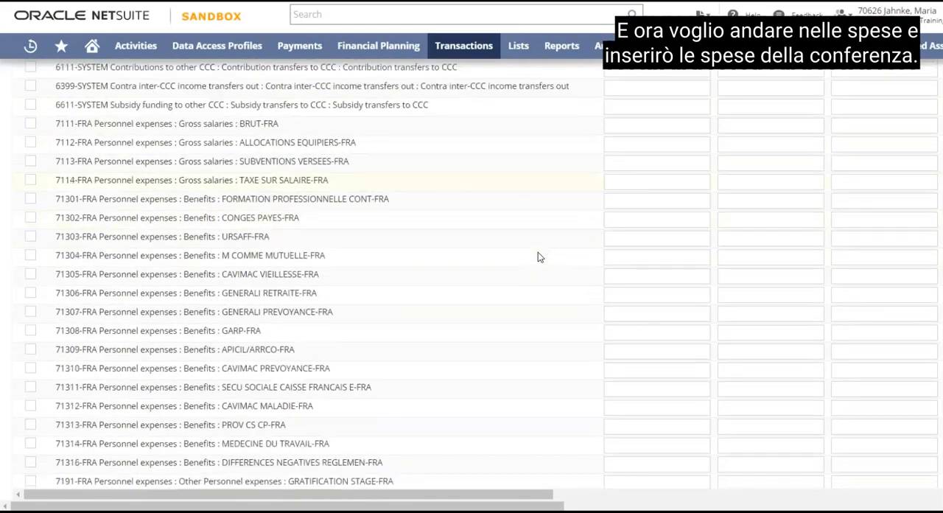
{"action": "scroll", "coordinate": [538, 256], "scroll_direction": "down", "scroll_amount": 1}
{"action": "left_click", "coordinate": [266, 280]}
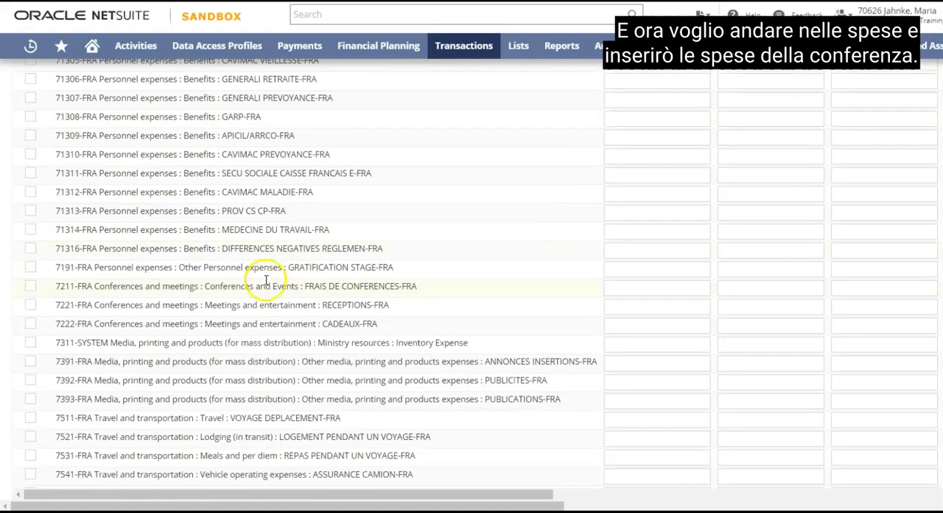
{"action": "left_click", "coordinate": [29, 288]}
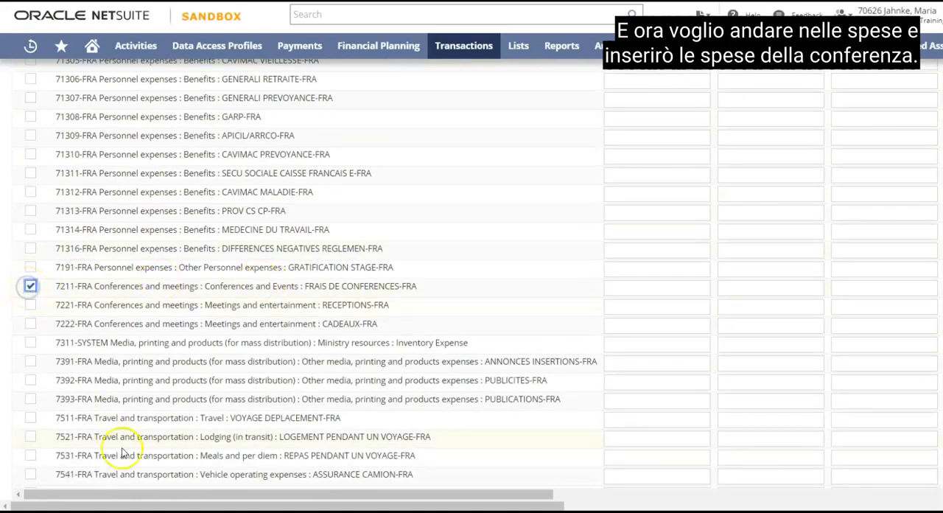
{"action": "left_click_drag", "start_coordinate": [148, 497], "coordinate": [199, 495]}
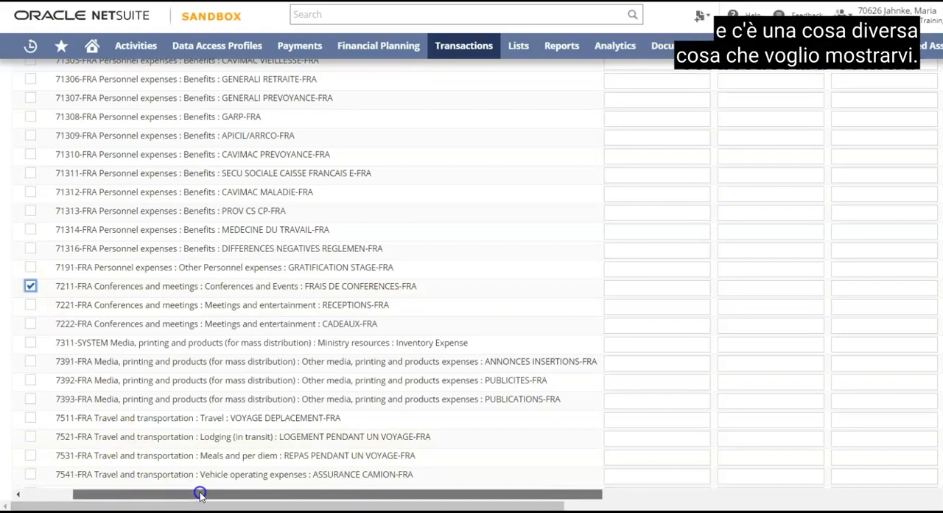
{"action": "left_click", "coordinate": [631, 286]}
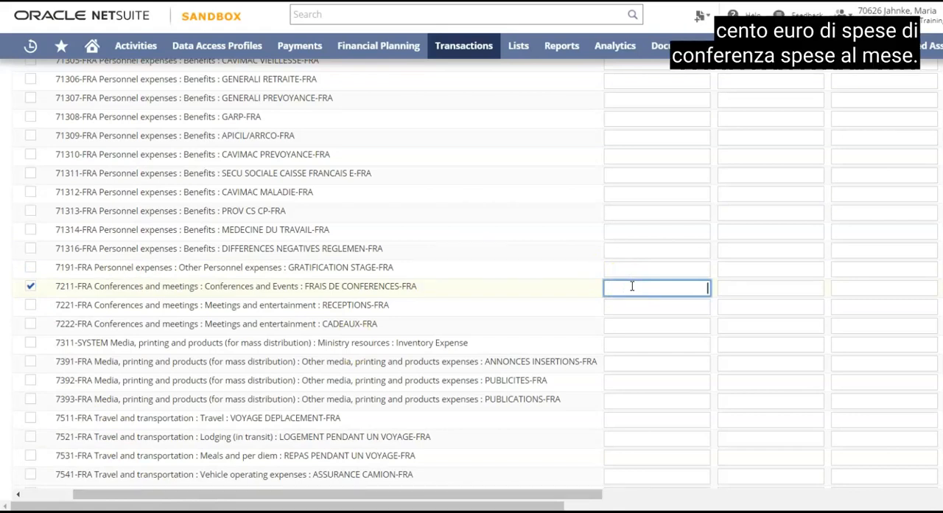
{"action": "type", "text": "100"}
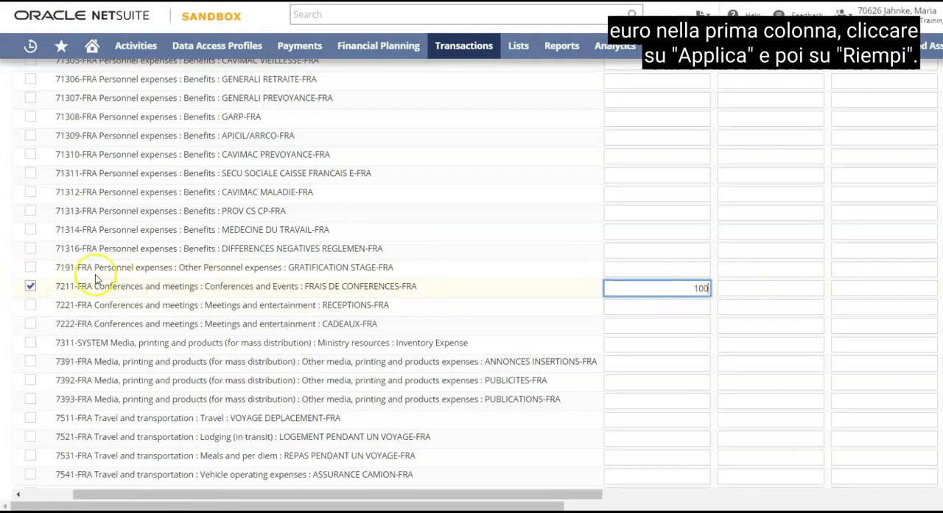
Fill all months of the marked account 7211-FRA with its January amount and check the account's row.
{"action": "scroll", "coordinate": [331, 236], "scroll_direction": "up", "scroll_amount": 4}
{"action": "scroll", "coordinate": [331, 235], "scroll_direction": "up", "scroll_amount": 7}
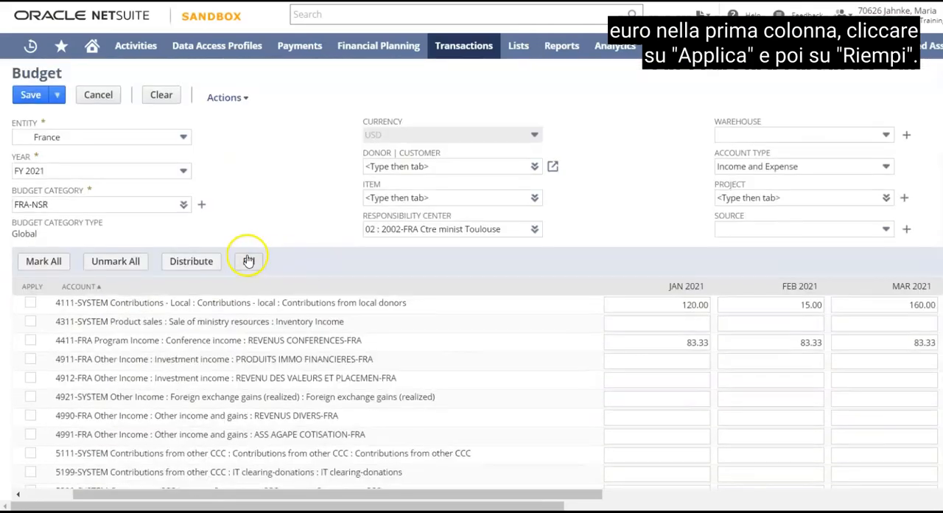
{"action": "left_click", "coordinate": [248, 262]}
{"action": "scroll", "coordinate": [358, 288], "scroll_direction": "down", "scroll_amount": 12}
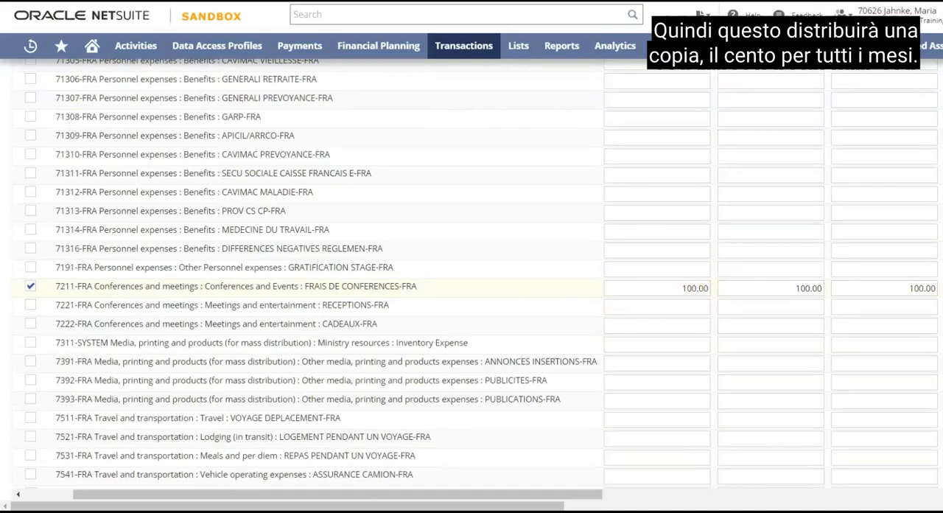
Save the FY 2021 FRA-NSR budget for the responsibility center 02 : 2002-FRA Ctre minist Toulouse.
{"action": "scroll", "coordinate": [666, 277], "scroll_direction": "up", "scroll_amount": 15}
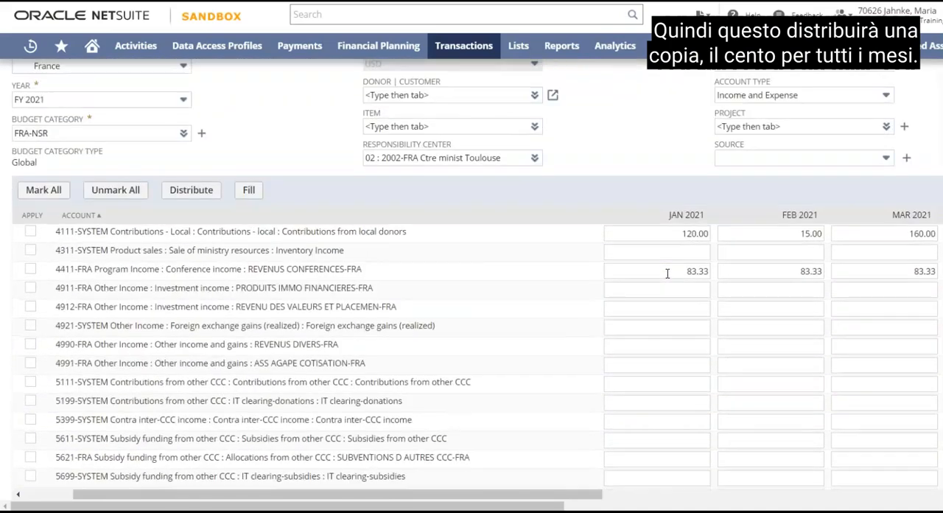
{"action": "scroll", "coordinate": [667, 273], "scroll_direction": "up", "scroll_amount": 2}
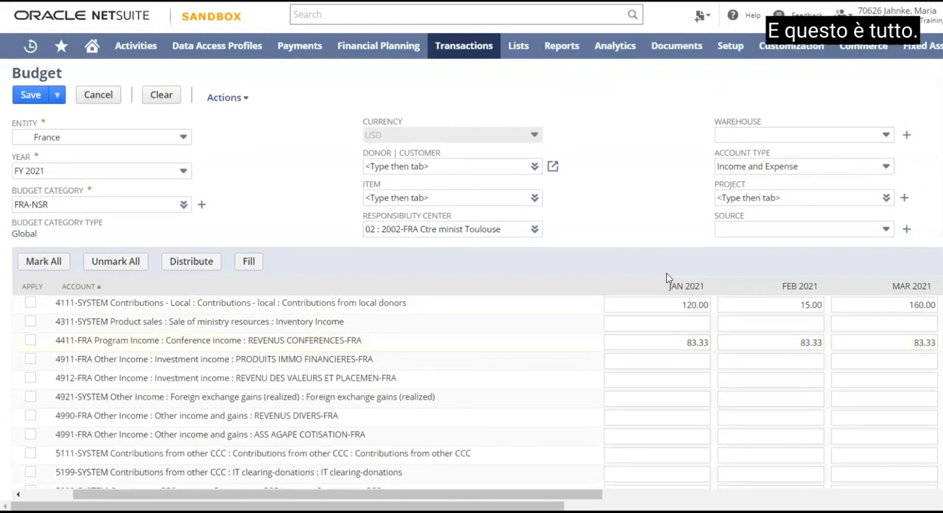
{"action": "left_click", "coordinate": [29, 96]}
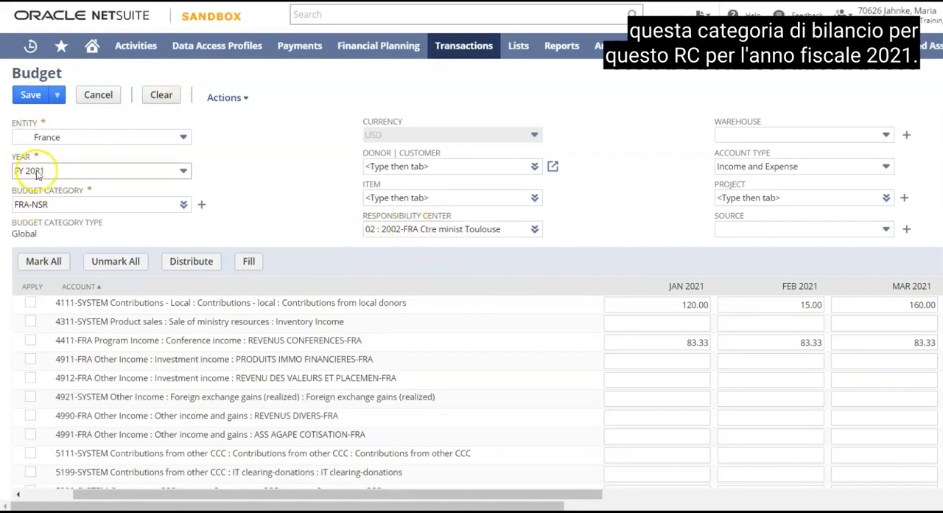
{"action": "left_click", "coordinate": [32, 96]}
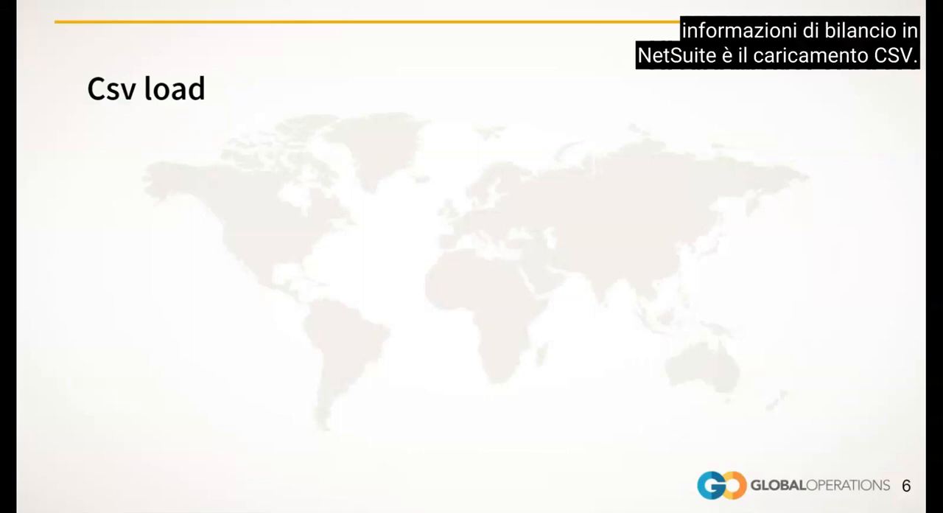
{"action": "left_click", "coordinate": [107, 256]}
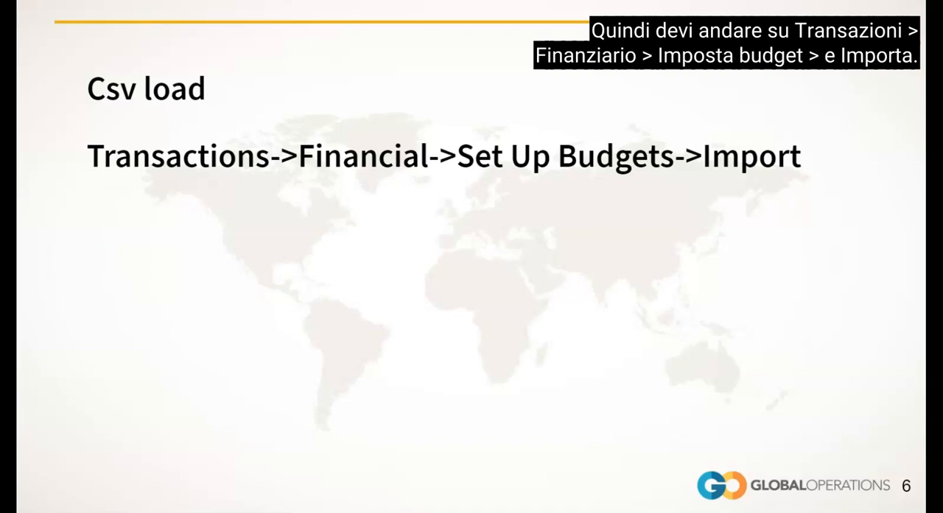
{"action": "left_click", "coordinate": [128, 203]}
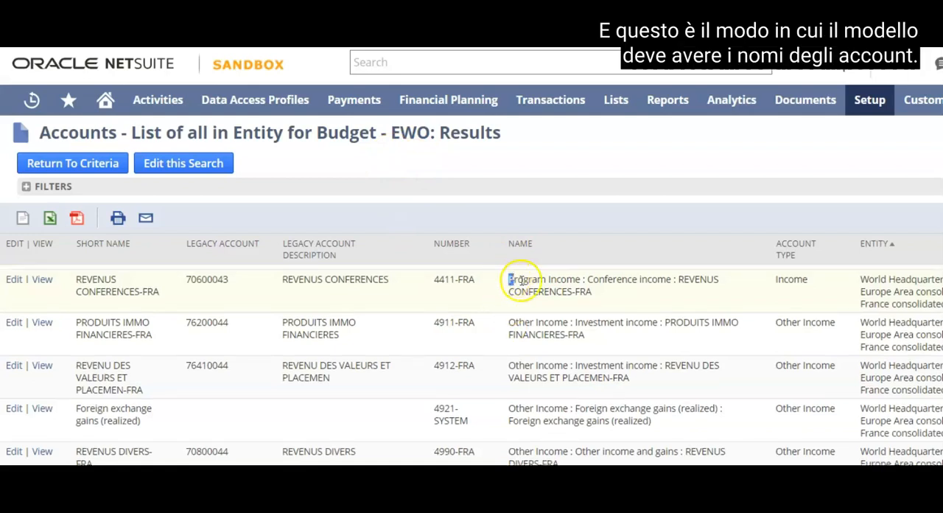
Examine the full account names in the Name column of the entity's budget account search results, starting with 4411-FRA.
{"action": "left_click_drag", "start_coordinate": [511, 279], "coordinate": [591, 295]}
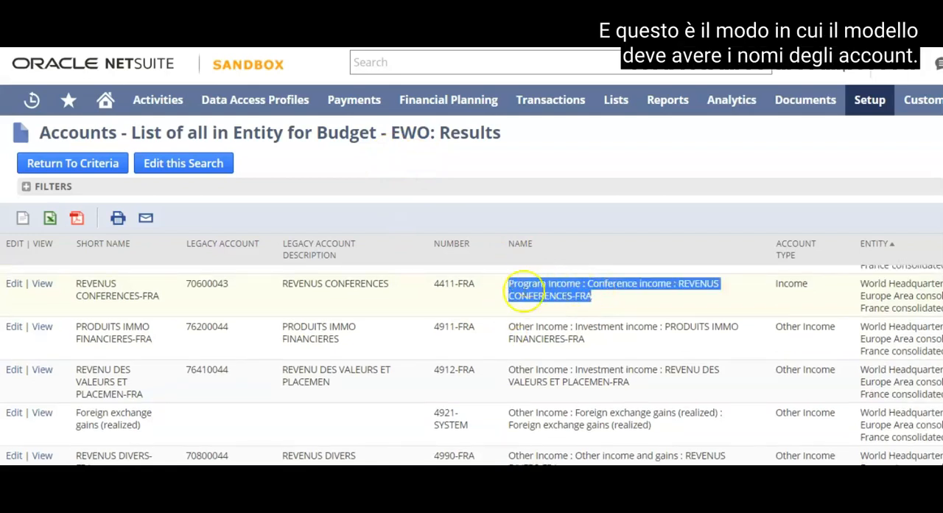
{"action": "left_click_drag", "start_coordinate": [508, 323], "coordinate": [582, 337]}
{"action": "left_click_drag", "start_coordinate": [508, 371], "coordinate": [625, 394]}
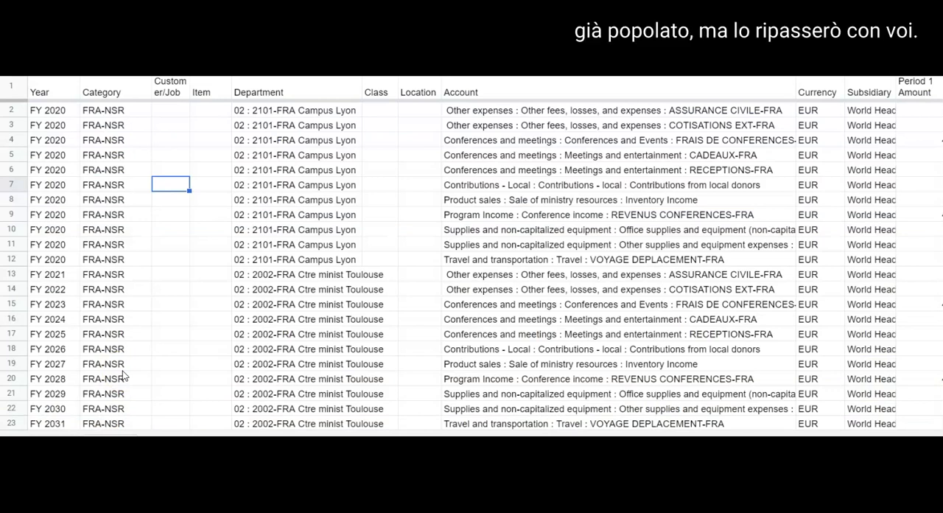
In the Google Sheets budget import template, review the header columns from Year and Category through Department, Class and Location.
{"action": "left_click", "coordinate": [48, 91]}
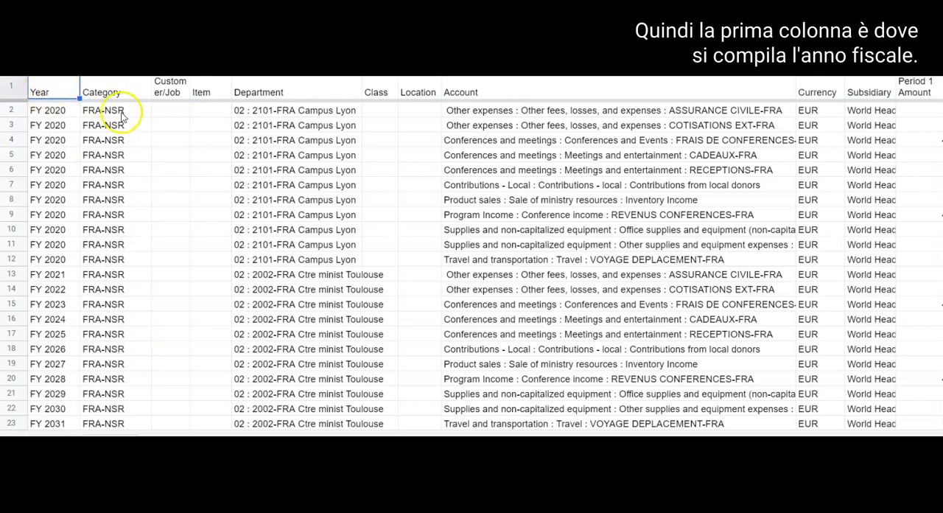
{"action": "left_click", "coordinate": [101, 92]}
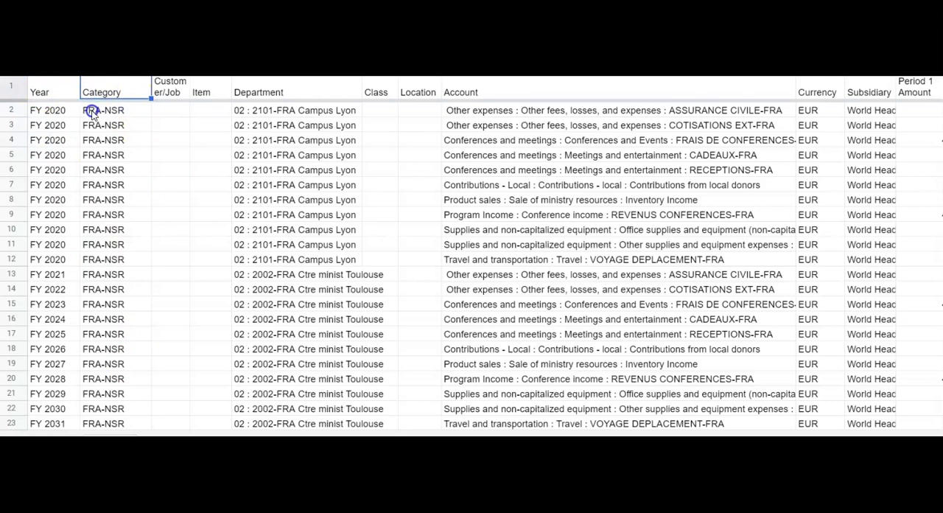
{"action": "left_click", "coordinate": [167, 91]}
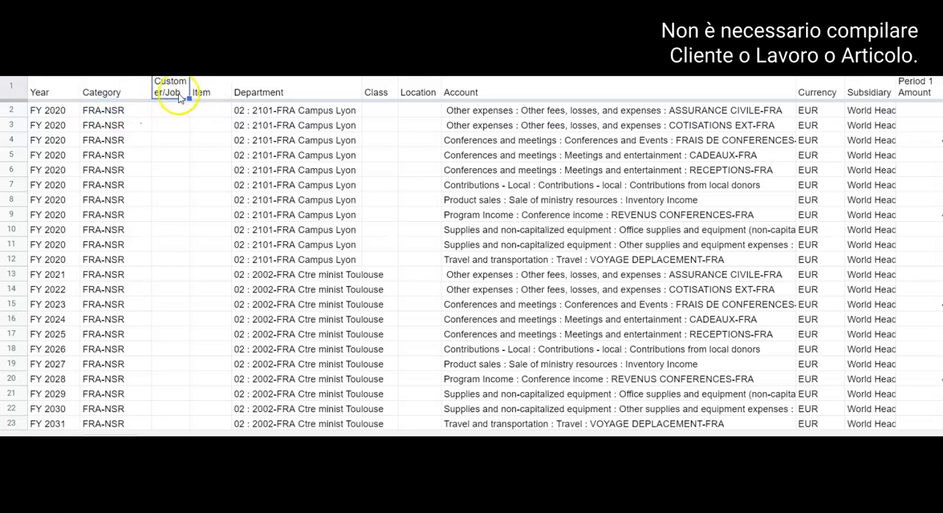
{"action": "left_click", "coordinate": [204, 92]}
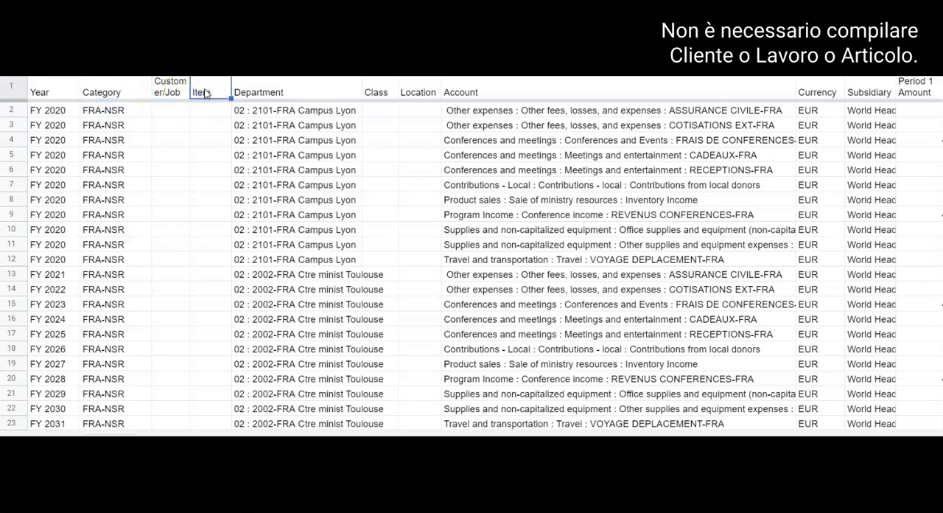
{"action": "left_click", "coordinate": [267, 89]}
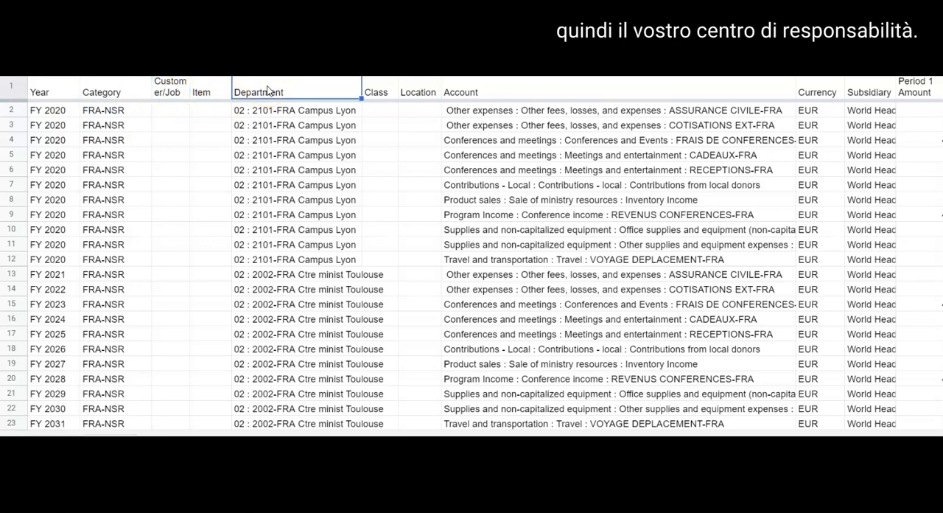
{"action": "left_click", "coordinate": [376, 91]}
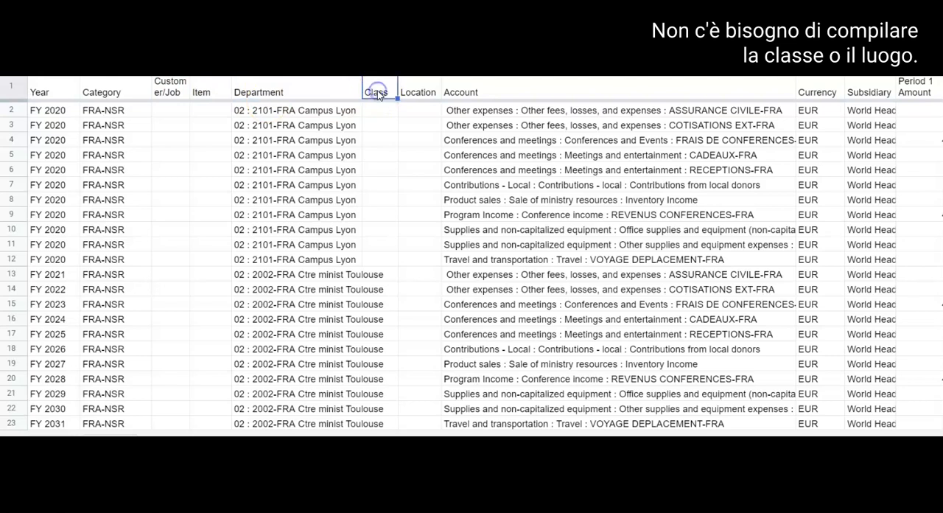
{"action": "left_click", "coordinate": [419, 90]}
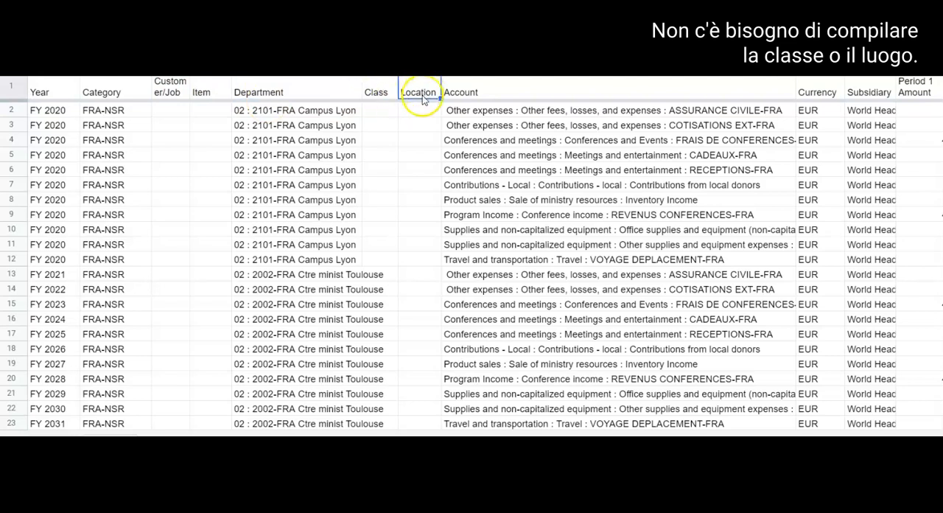
Review the Account column of the template and its full account names in the first Campus Lyon rows.
{"action": "left_click", "coordinate": [472, 93]}
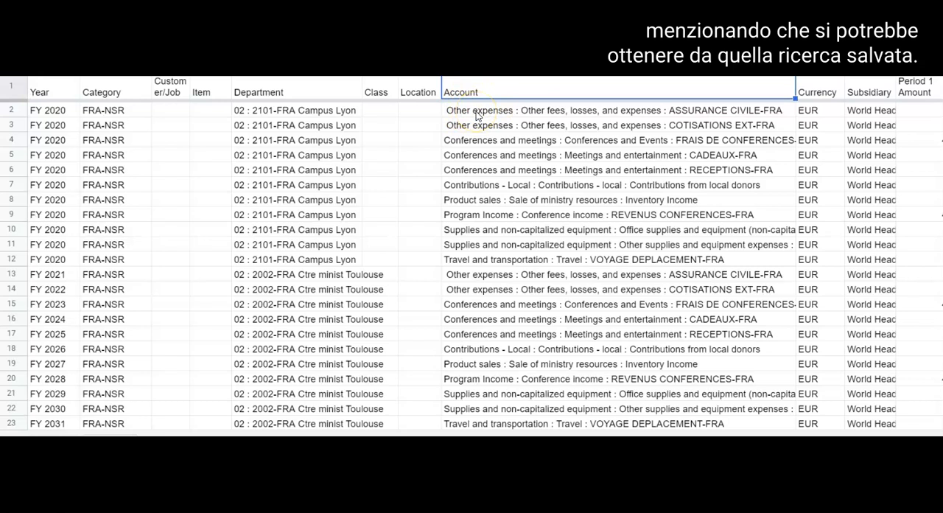
{"action": "left_click", "coordinate": [477, 114]}
{"action": "left_click", "coordinate": [480, 127]}
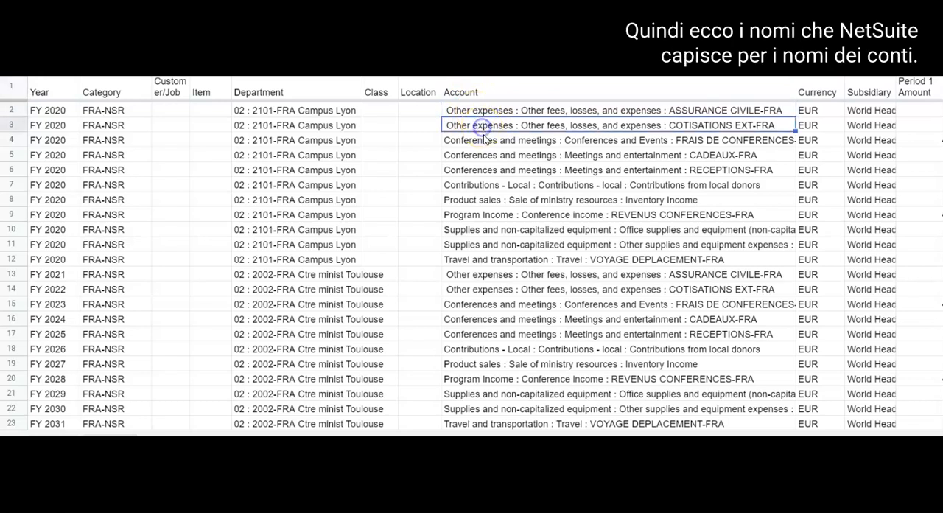
{"action": "left_click", "coordinate": [484, 144]}
{"action": "left_click", "coordinate": [484, 156]}
{"action": "left_click", "coordinate": [485, 170]}
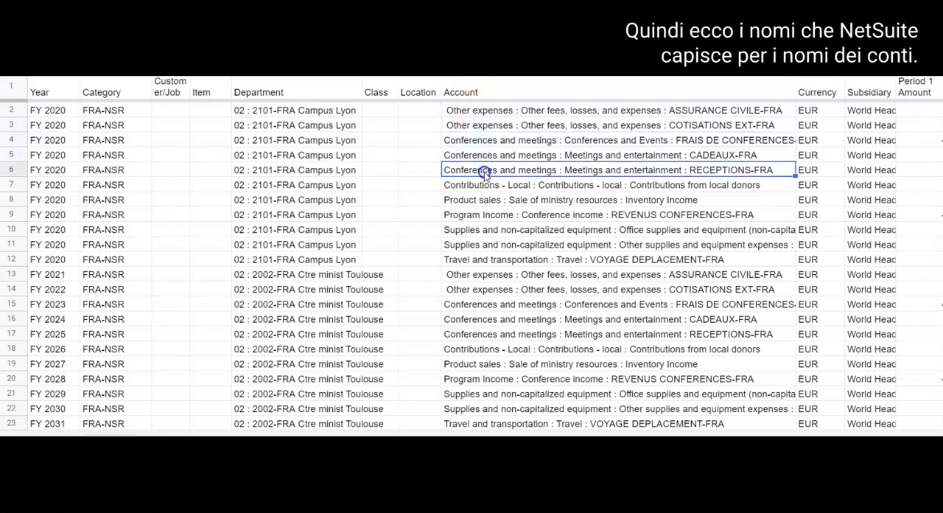
{"action": "left_click", "coordinate": [487, 185]}
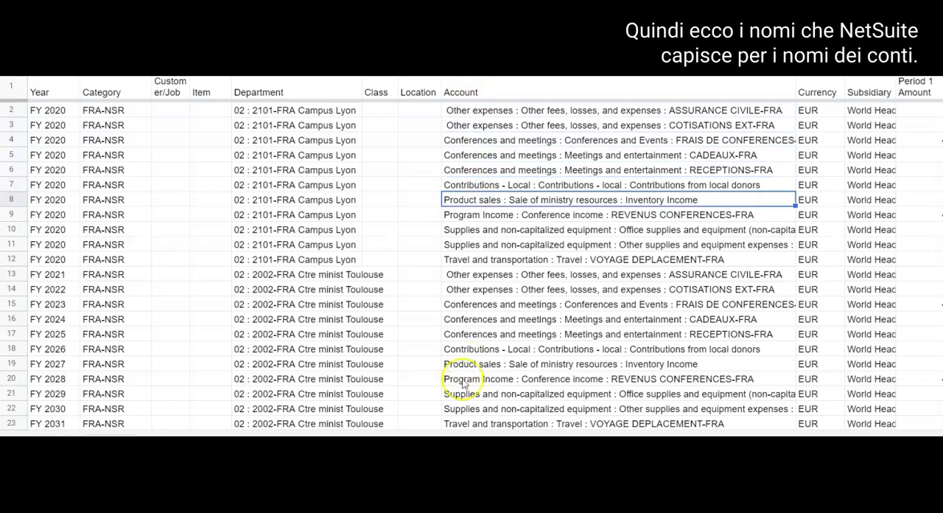
{"action": "left_click", "coordinate": [524, 110]}
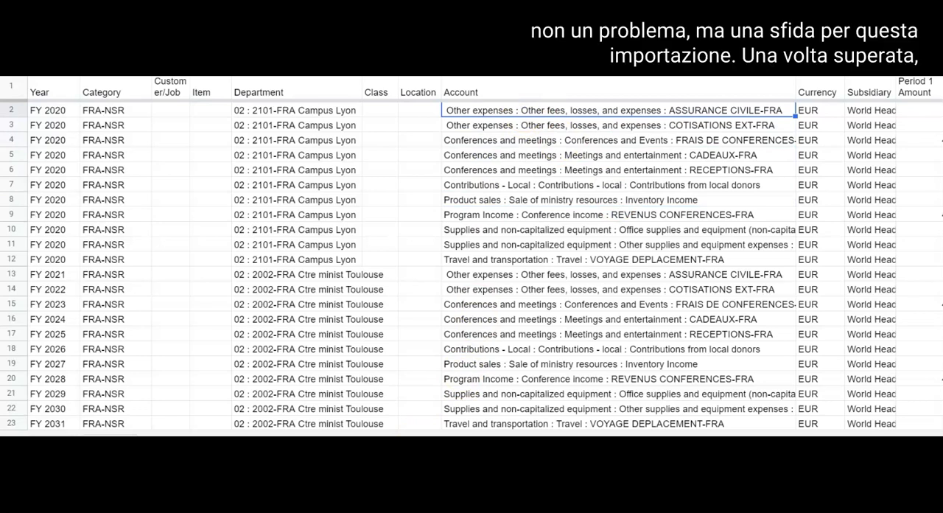
Check the Currency and Subsidiary entries in the template's first data row.
{"action": "scroll", "coordinate": [486, 253], "scroll_direction": "right", "scroll_amount": 3}
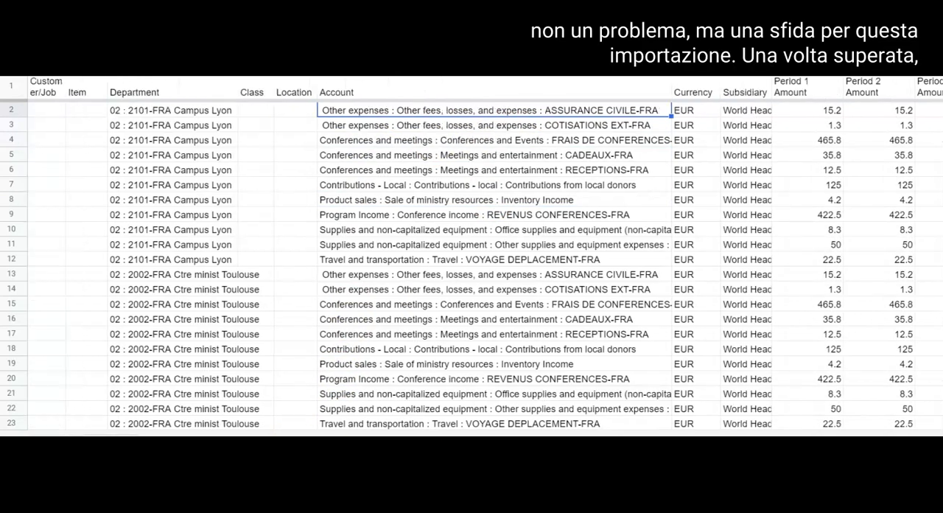
{"action": "scroll", "coordinate": [551, 426], "scroll_direction": "right", "scroll_amount": 2}
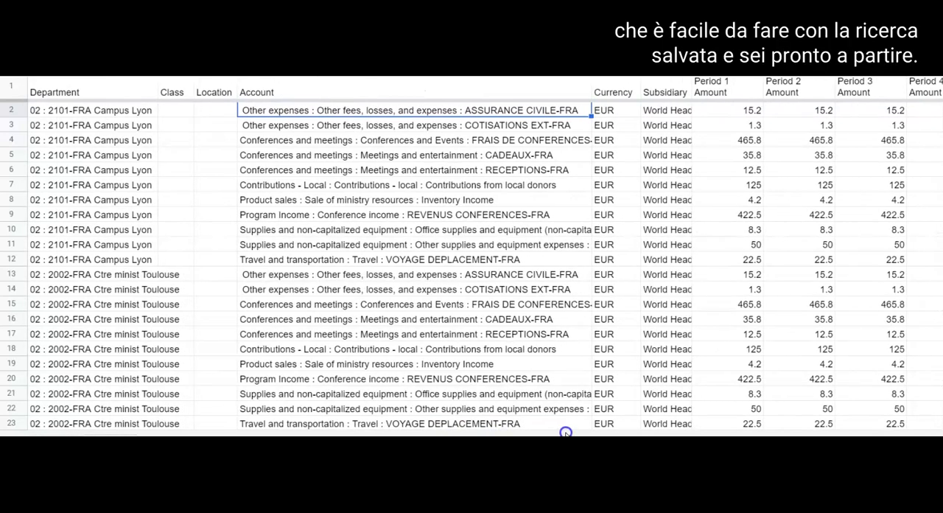
{"action": "left_click", "coordinate": [606, 111]}
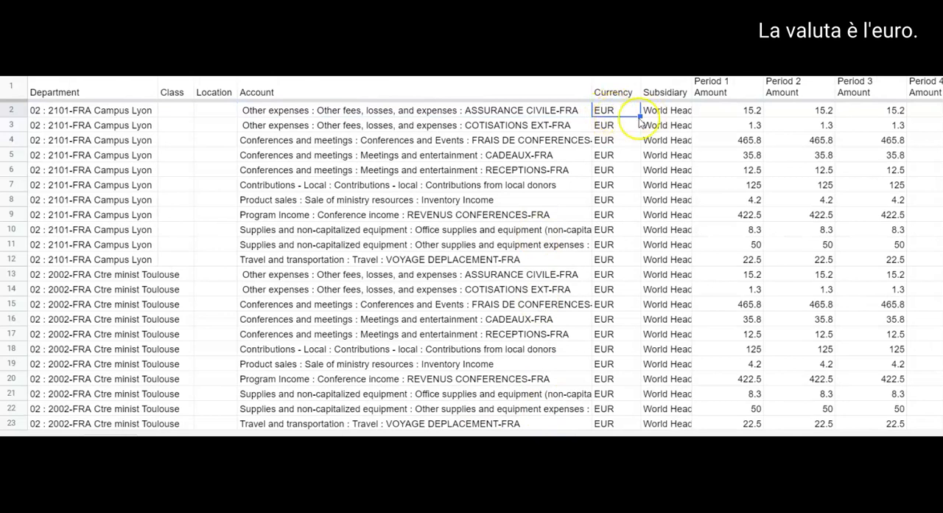
{"action": "left_click", "coordinate": [664, 113]}
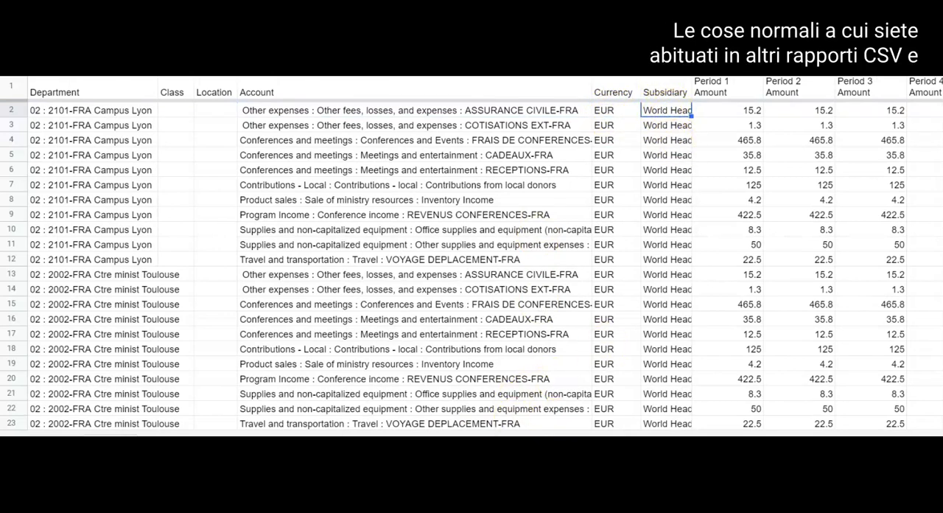
Examine the monthly Period Amount columns and the first account's Period 1 amount.
{"action": "scroll", "coordinate": [486, 254], "scroll_direction": "right", "scroll_amount": 5}
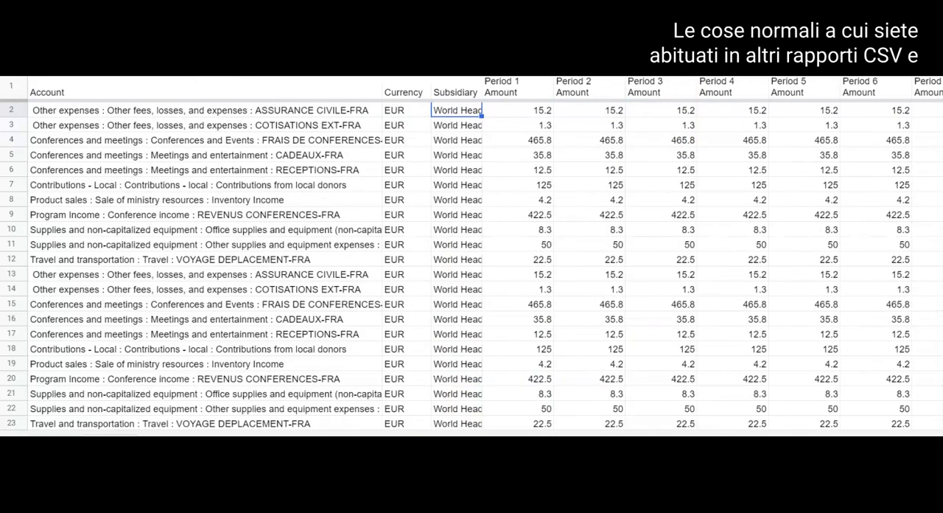
{"action": "left_click", "coordinate": [516, 112]}
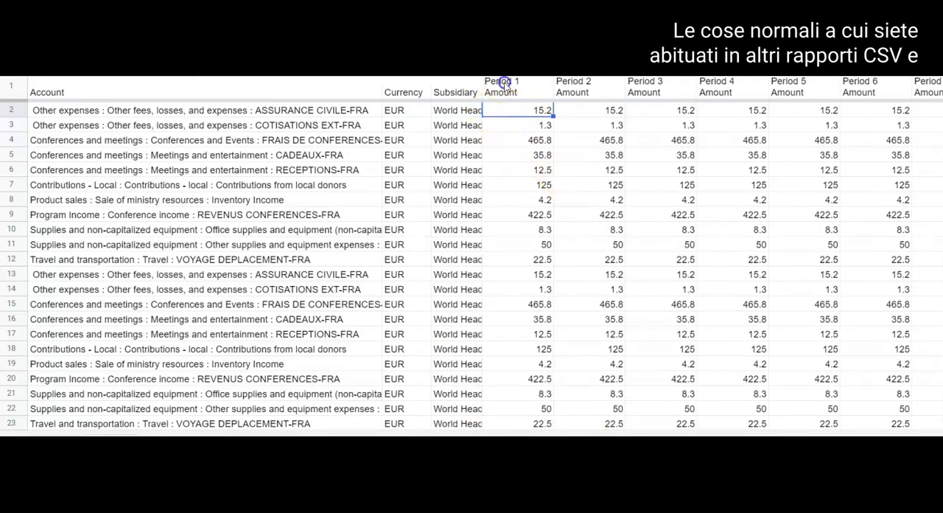
{"action": "left_click", "coordinate": [589, 87]}
{"action": "left_click", "coordinate": [648, 90]}
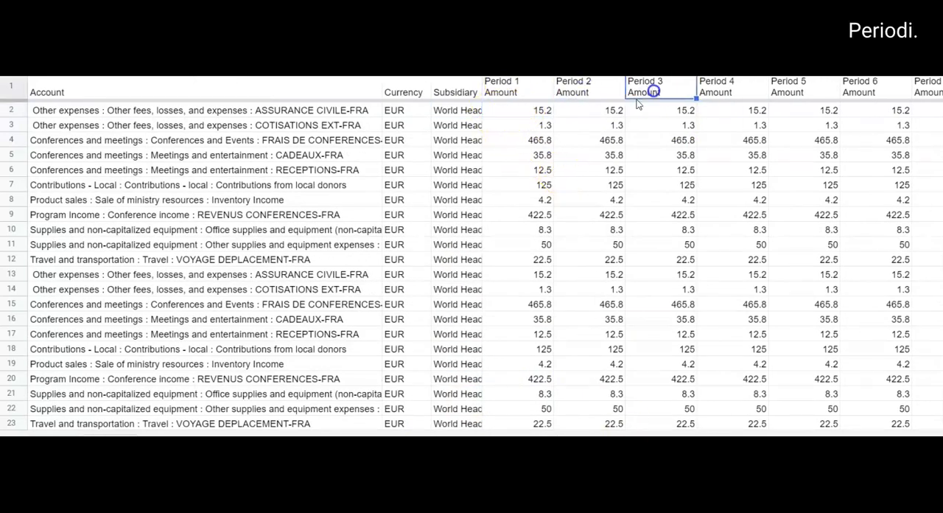
{"action": "left_click", "coordinate": [516, 110]}
{"action": "left_click", "coordinate": [516, 85]}
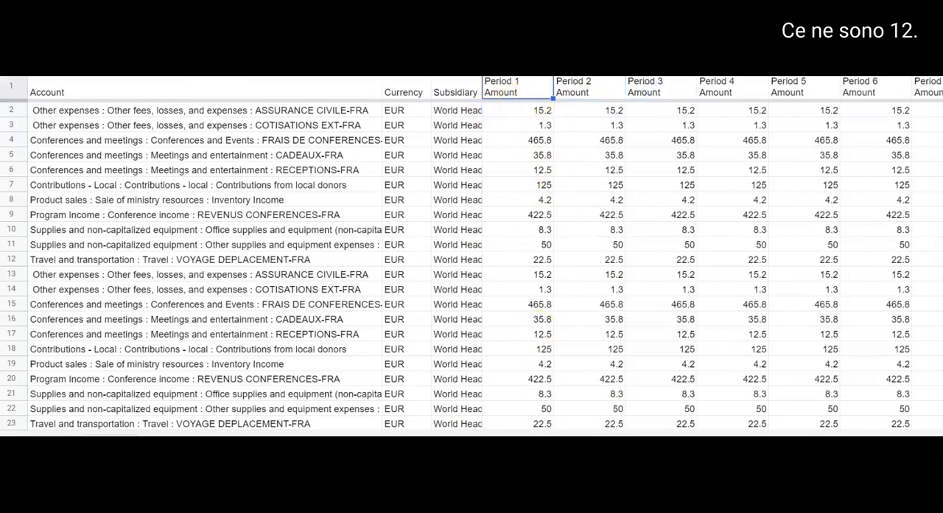
{"action": "scroll", "coordinate": [486, 252], "scroll_direction": "right", "scroll_amount": 5}
{"action": "scroll", "coordinate": [486, 253], "scroll_direction": "left", "scroll_amount": 5}
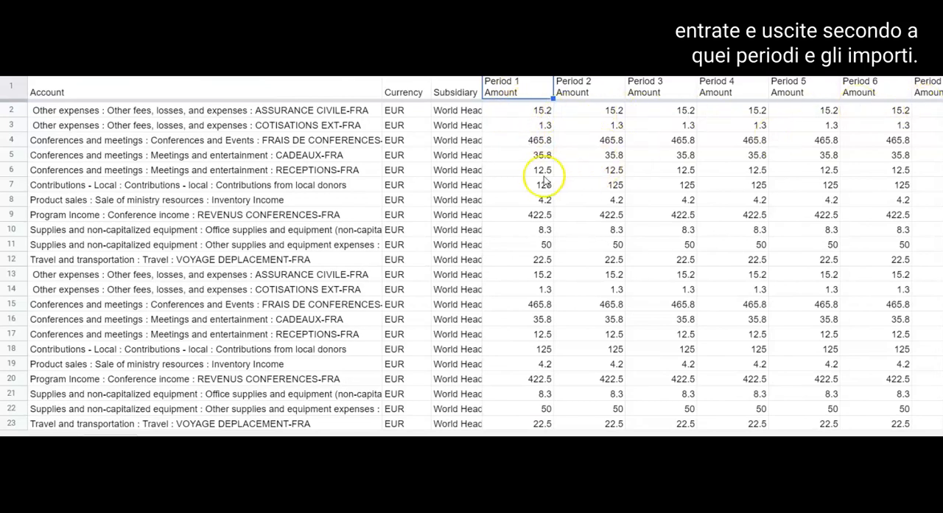
Compare the Department entries where Campus Lyon changes to Ctre minist Toulouse, and review the accounts in rows 13 to 23.
{"action": "scroll", "coordinate": [486, 253], "scroll_direction": "left", "scroll_amount": 5}
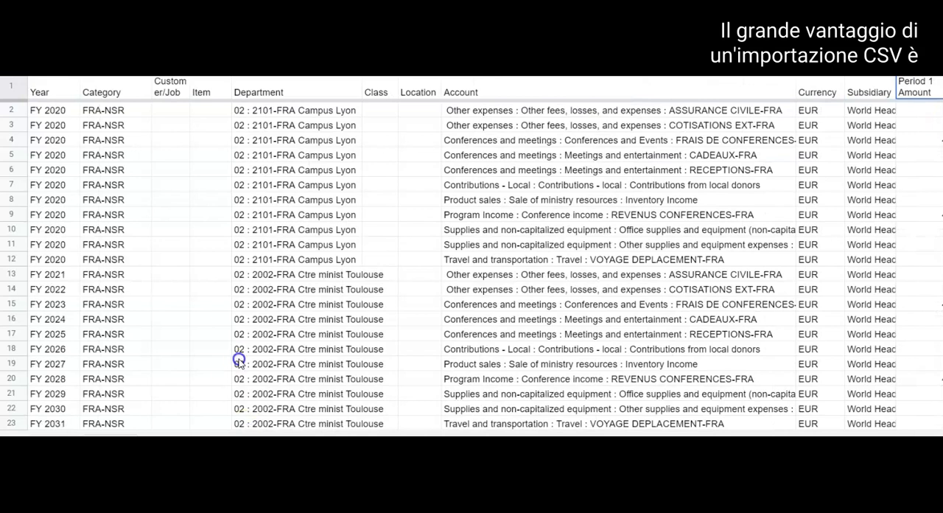
{"action": "left_click", "coordinate": [274, 259]}
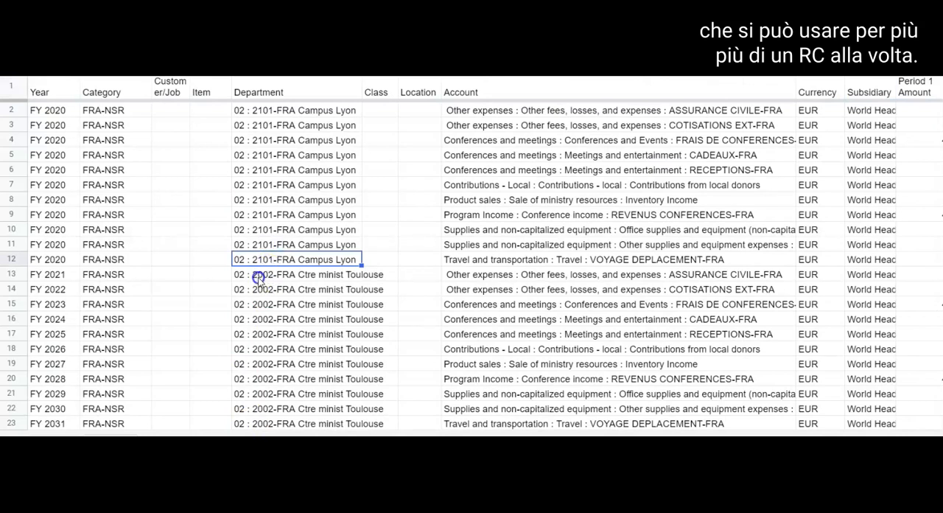
{"action": "left_click", "coordinate": [269, 276]}
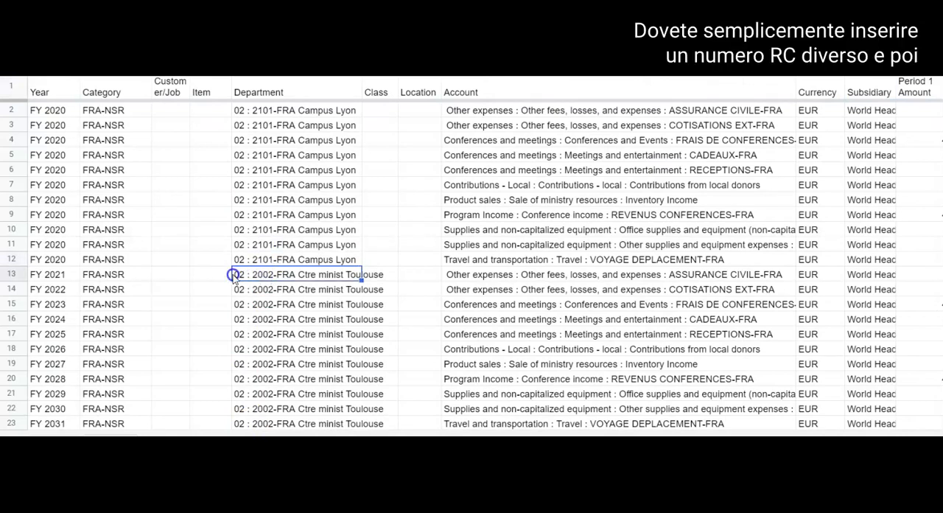
{"action": "left_click", "coordinate": [477, 279]}
{"action": "left_click_drag", "start_coordinate": [479, 287], "coordinate": [476, 423]}
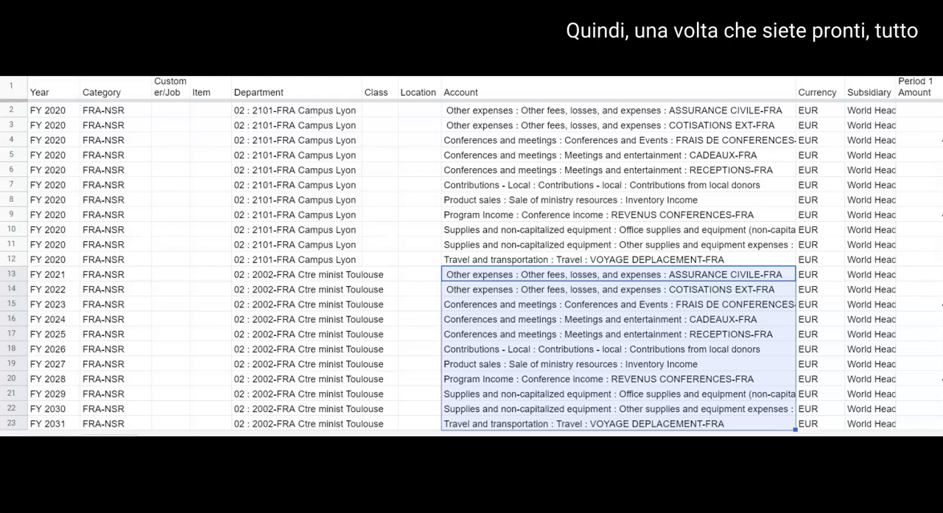
{"action": "left_click", "coordinate": [204, 277]}
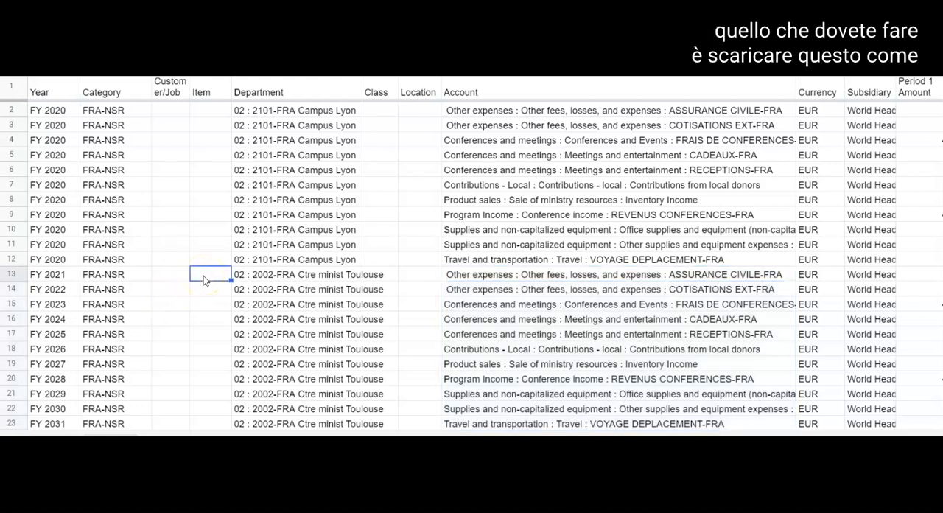
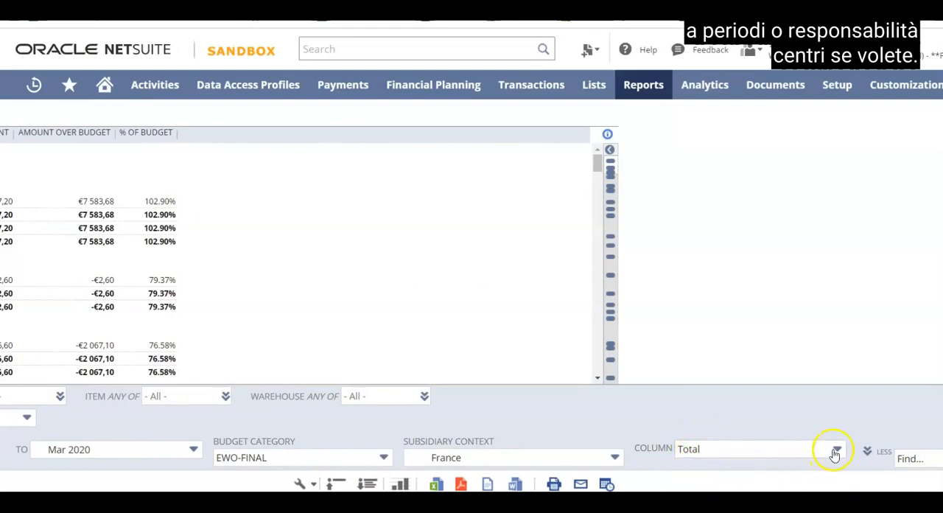
Break the Budget vs. Actual report into Accounting Period columns with budget category EWO-FINAL, and refresh it.
{"action": "left_click", "coordinate": [835, 453]}
{"action": "scroll", "coordinate": [817, 398], "scroll_direction": "down", "scroll_amount": 3}
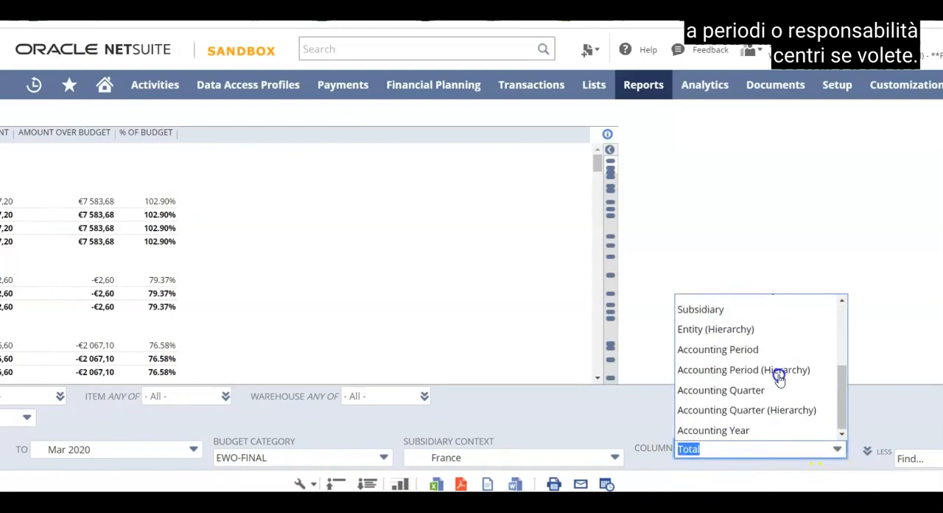
{"action": "left_click", "coordinate": [737, 349]}
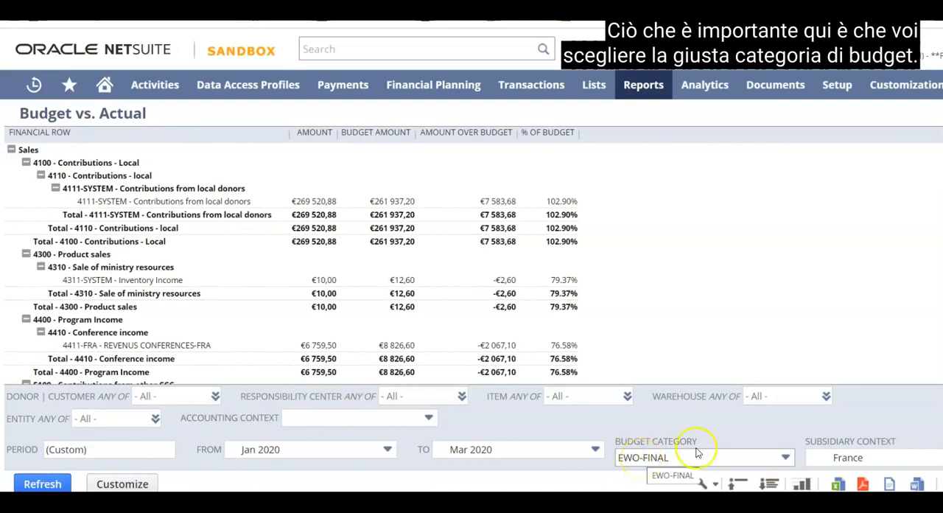
{"action": "left_click", "coordinate": [784, 457]}
{"action": "mouse_move", "coordinate": [791, 354]}
{"action": "left_mouse_down"}
{"action": "mouse_move", "coordinate": [790, 312]}
{"action": "mouse_move", "coordinate": [789, 431]}
{"action": "mouse_move", "coordinate": [789, 313]}
{"action": "mouse_move", "coordinate": [788, 344]}
{"action": "left_mouse_up"}
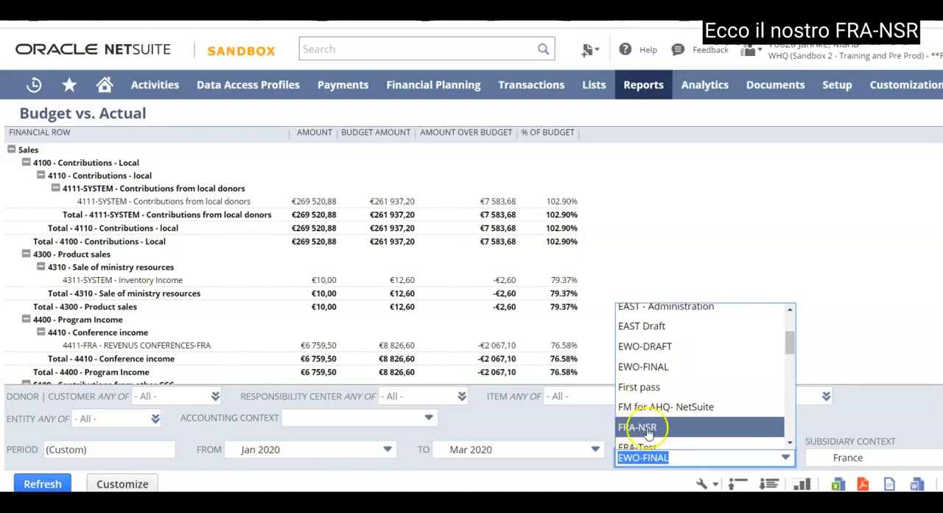
{"action": "left_click", "coordinate": [648, 371]}
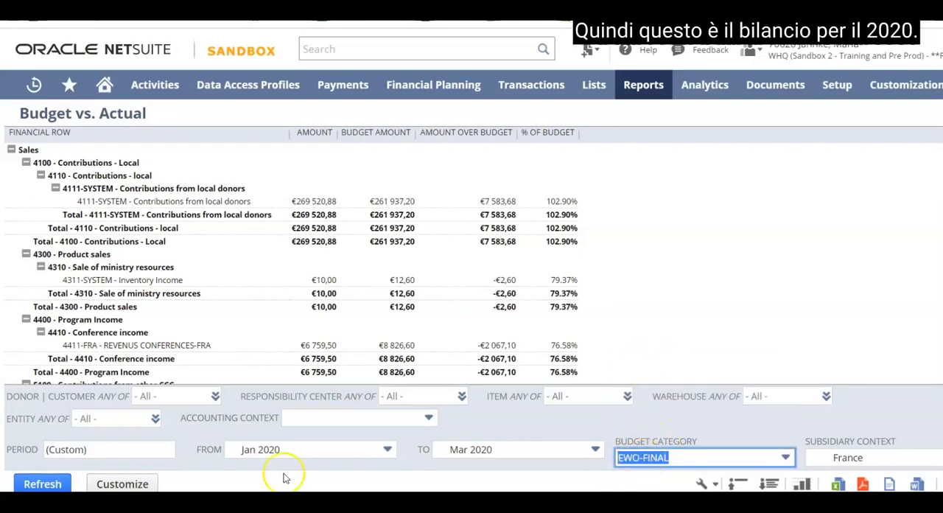
{"action": "left_click", "coordinate": [41, 484]}
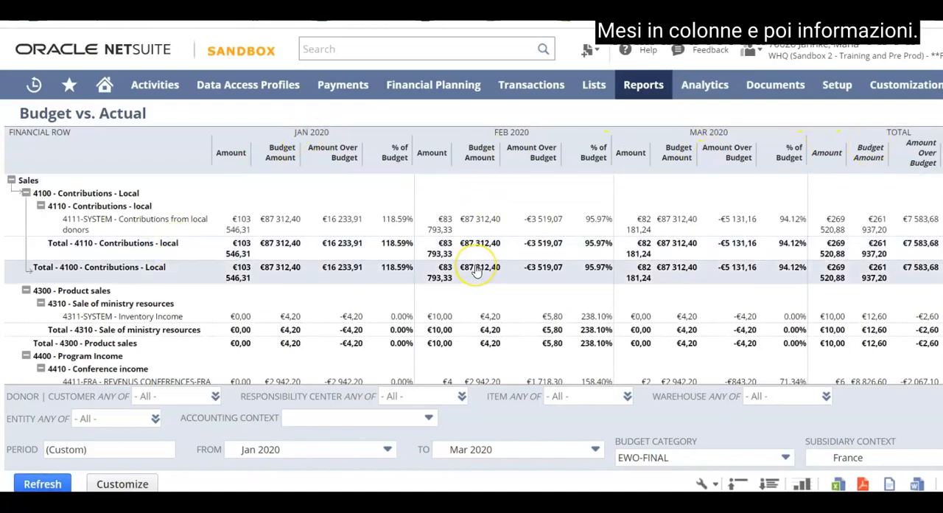
Collapse the Budget vs. Actual account groups to their summary rows and refresh the report.
{"action": "left_click", "coordinate": [739, 484]}
{"action": "left_click", "coordinate": [769, 484]}
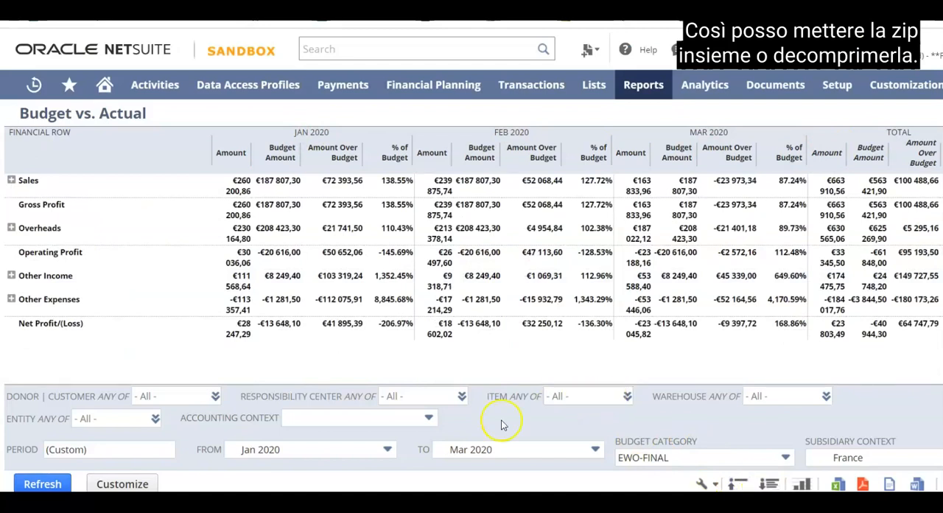
{"action": "left_click", "coordinate": [42, 483]}
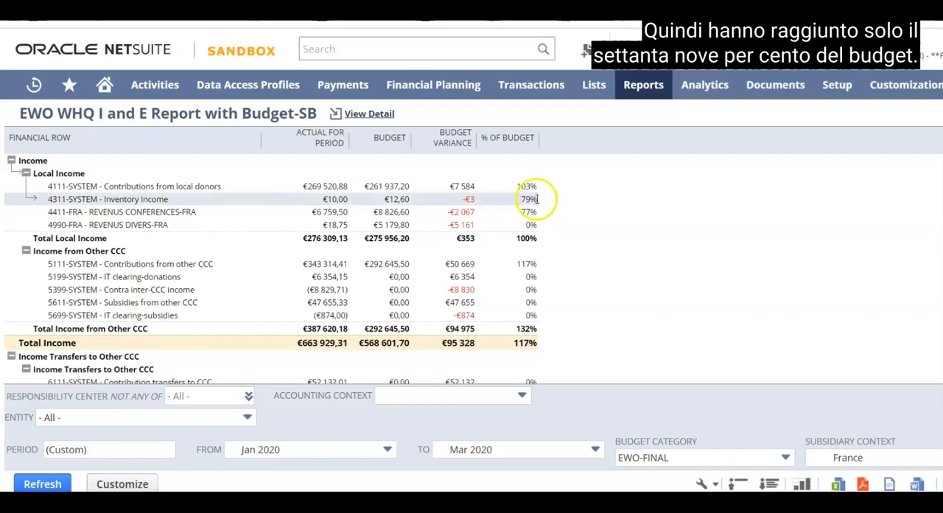
Review the account lines of the EWO WHQ I and E Report with Budget-SB, and collapse them to check category totals through Net Income.
{"action": "scroll", "coordinate": [532, 274], "scroll_direction": "down", "scroll_amount": 3}
{"action": "scroll", "coordinate": [532, 274], "scroll_direction": "down", "scroll_amount": 15}
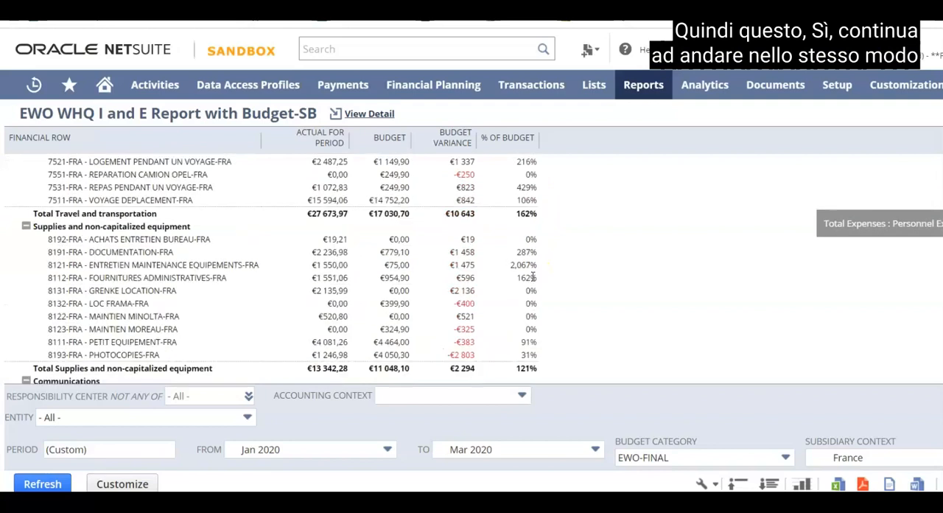
{"action": "scroll", "coordinate": [532, 276], "scroll_direction": "down", "scroll_amount": 3}
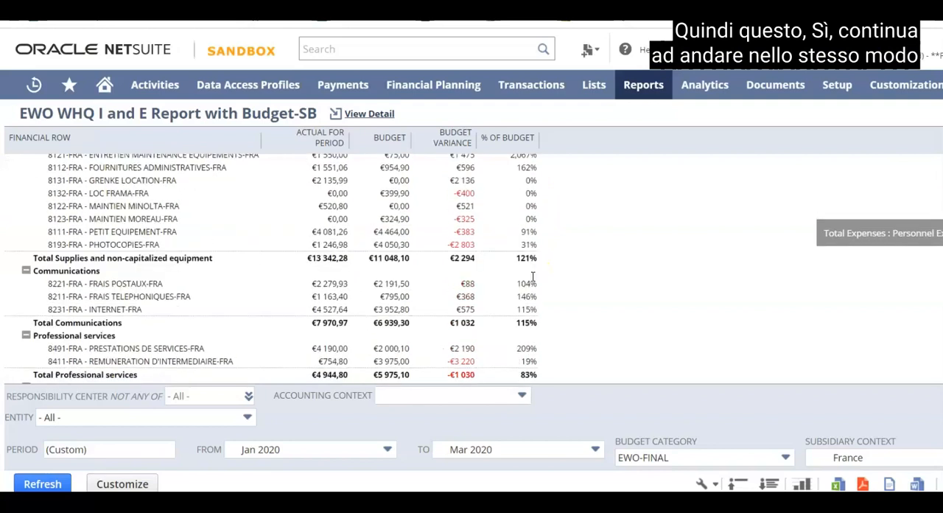
{"action": "left_click", "coordinate": [738, 484]}
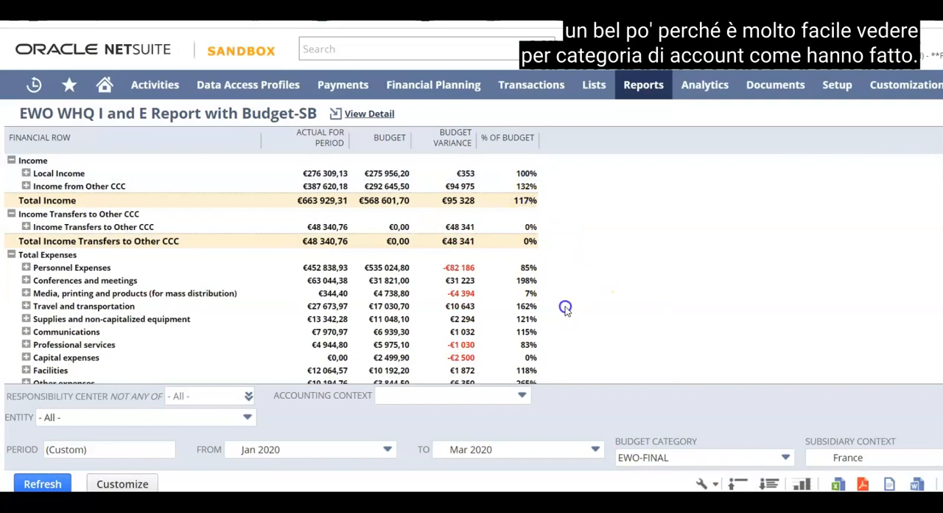
{"action": "scroll", "coordinate": [565, 308], "scroll_direction": "down", "scroll_amount": 3}
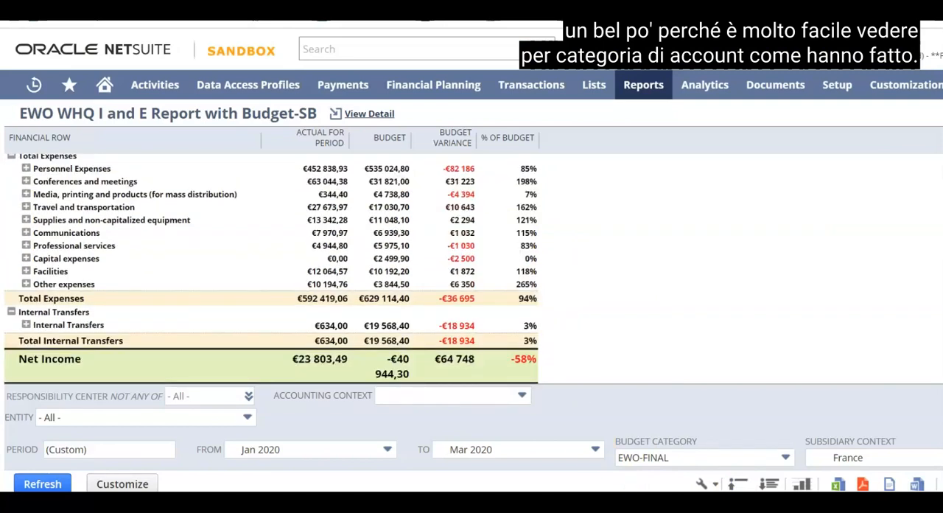
Set the I and E report's columns to Accounting Period and refresh the report.
{"action": "scroll", "coordinate": [471, 298], "scroll_direction": "right", "scroll_amount": 6}
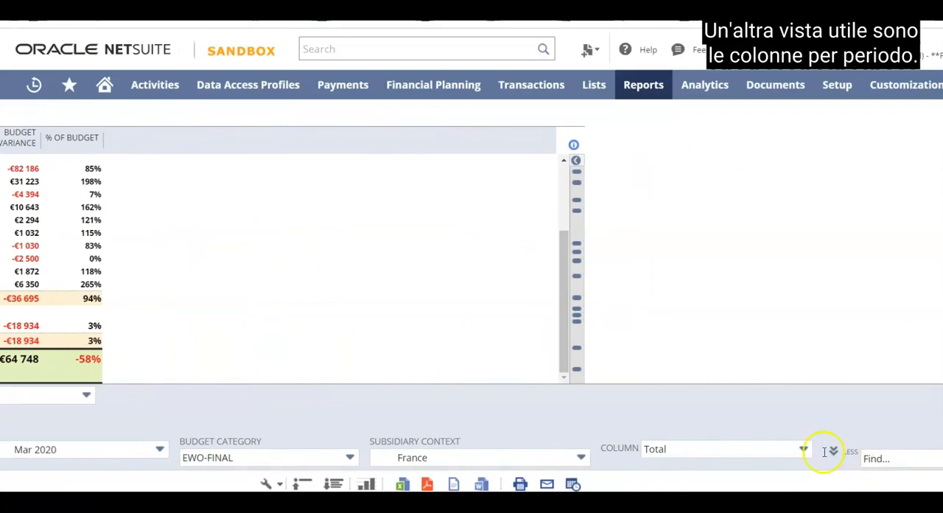
{"action": "left_click", "coordinate": [805, 449]}
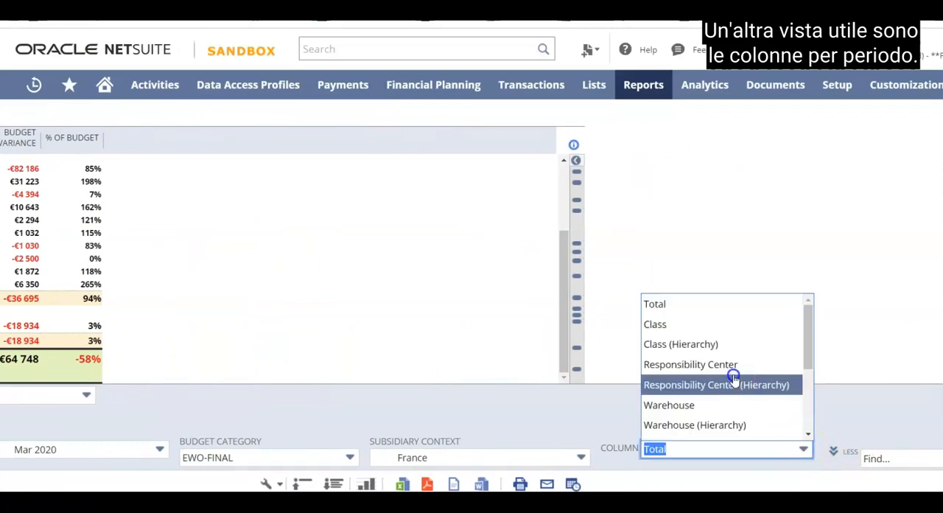
{"action": "scroll", "coordinate": [733, 377], "scroll_direction": "down", "scroll_amount": 4}
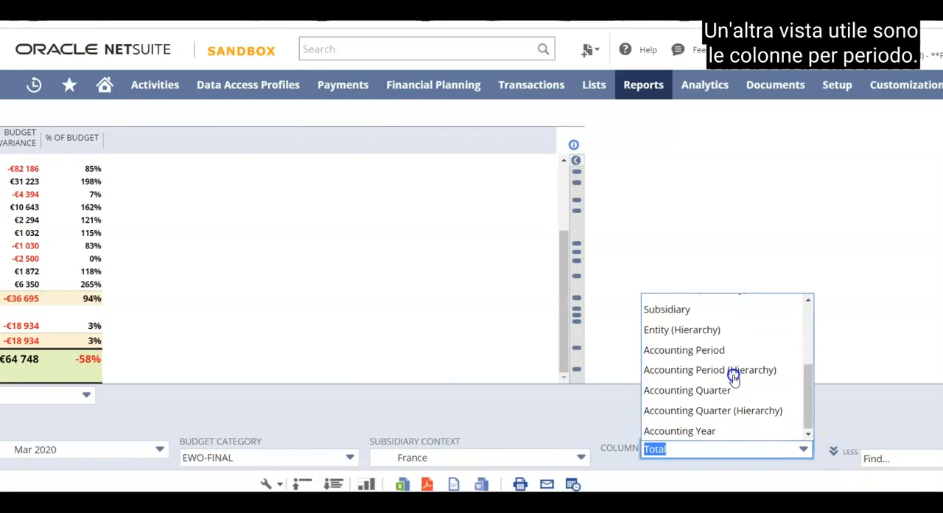
{"action": "left_click", "coordinate": [707, 350]}
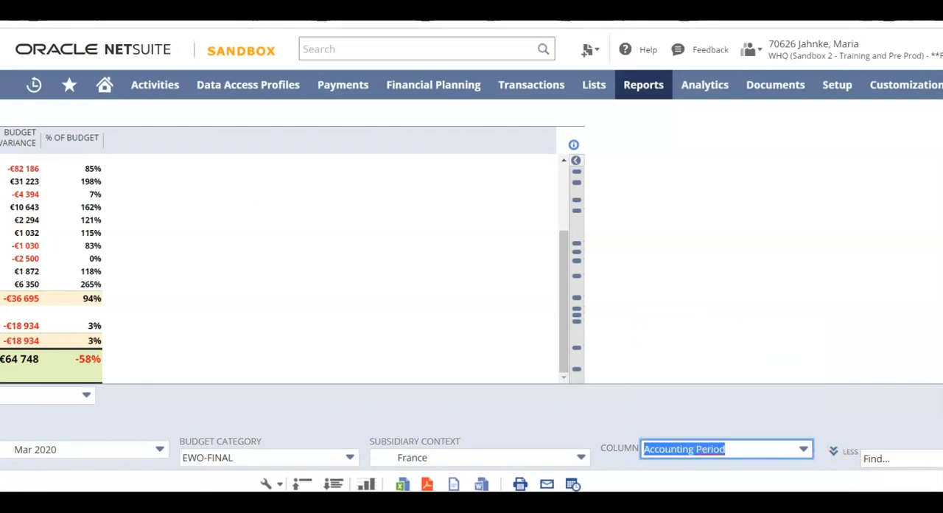
{"action": "scroll", "coordinate": [470, 301], "scroll_direction": "left", "scroll_amount": 5}
{"action": "left_click", "coordinate": [50, 484]}
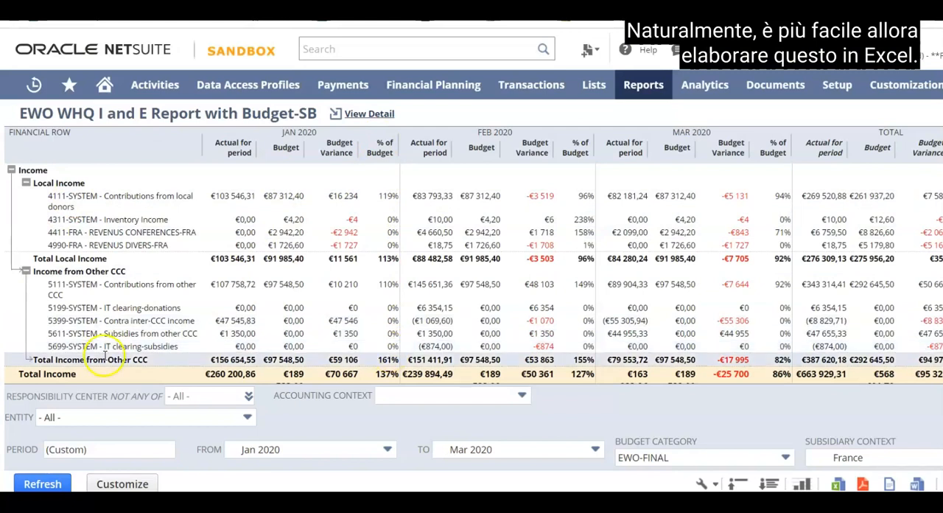
Browse the France responsibility centers available in the report's Responsibility Center filter, leaving All selected.
{"action": "left_click", "coordinate": [247, 395]}
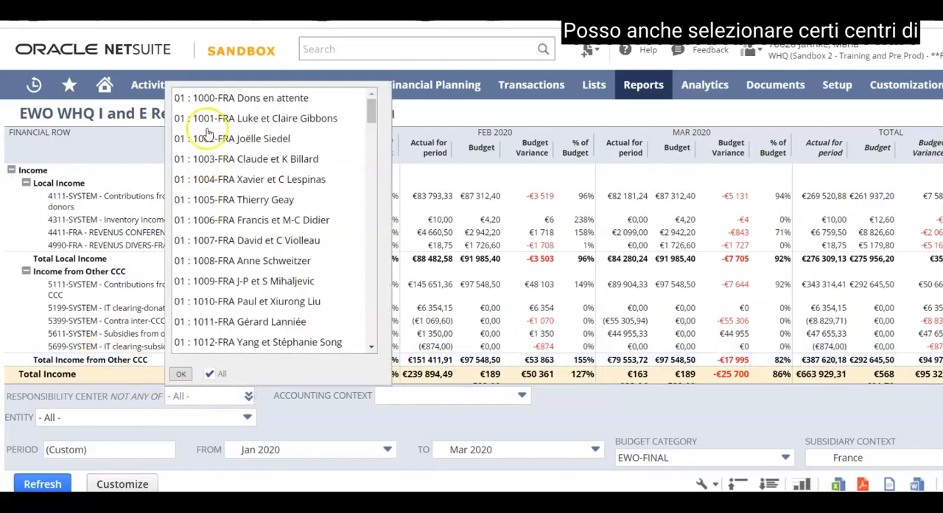
{"action": "scroll", "coordinate": [234, 215], "scroll_direction": "down", "scroll_amount": 15}
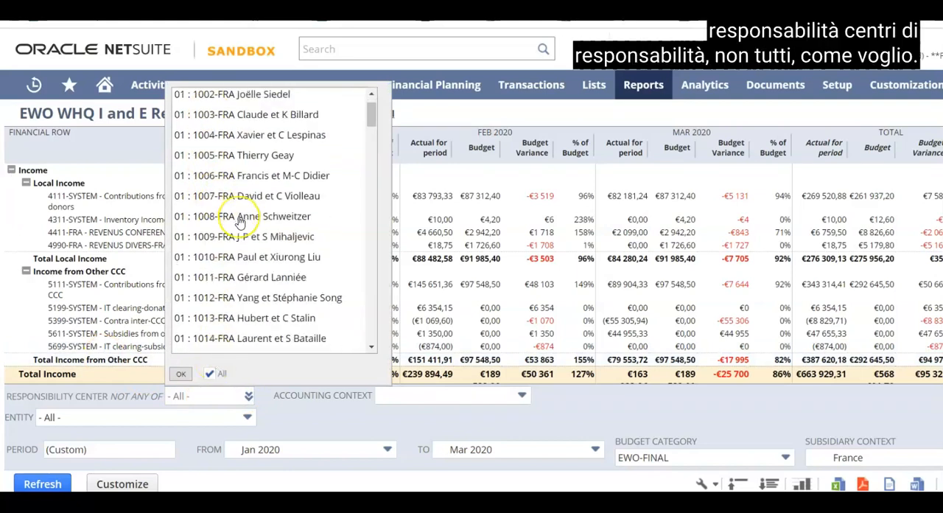
{"action": "scroll", "coordinate": [237, 223], "scroll_direction": "down", "scroll_amount": 5}
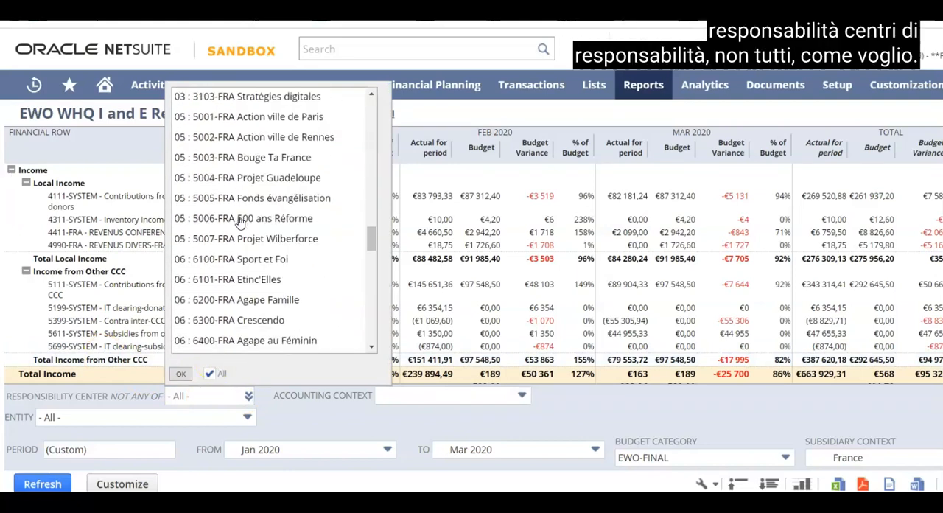
{"action": "left_click", "coordinate": [379, 417]}
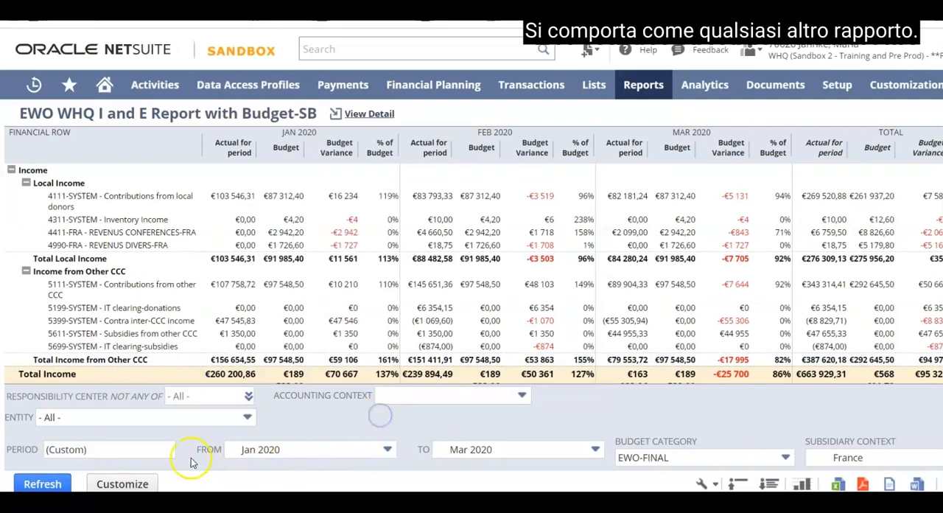
{"action": "left_click", "coordinate": [297, 485]}
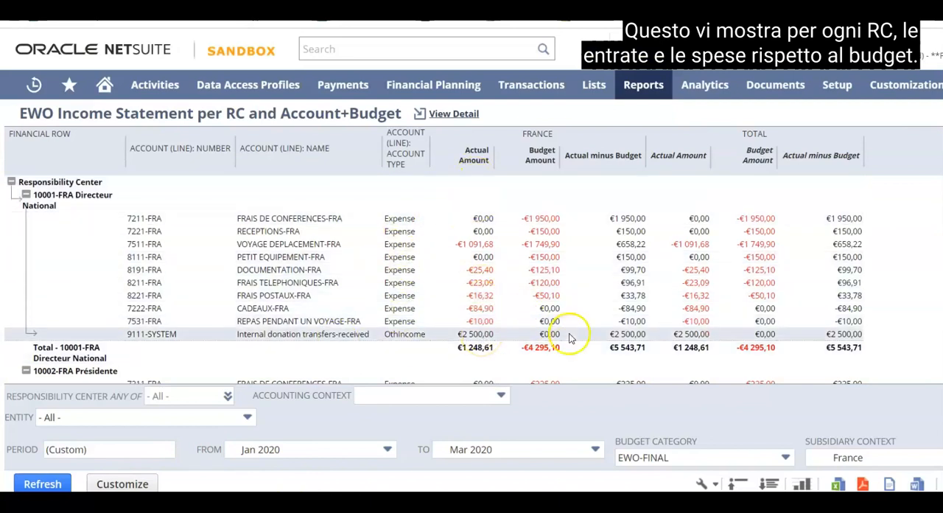
Compare actual and budget amounts per responsibility center and account in the EWO Income Statement per RC and Account+Budget, including the Total columns.
{"action": "scroll", "coordinate": [570, 321], "scroll_direction": "down", "scroll_amount": 10}
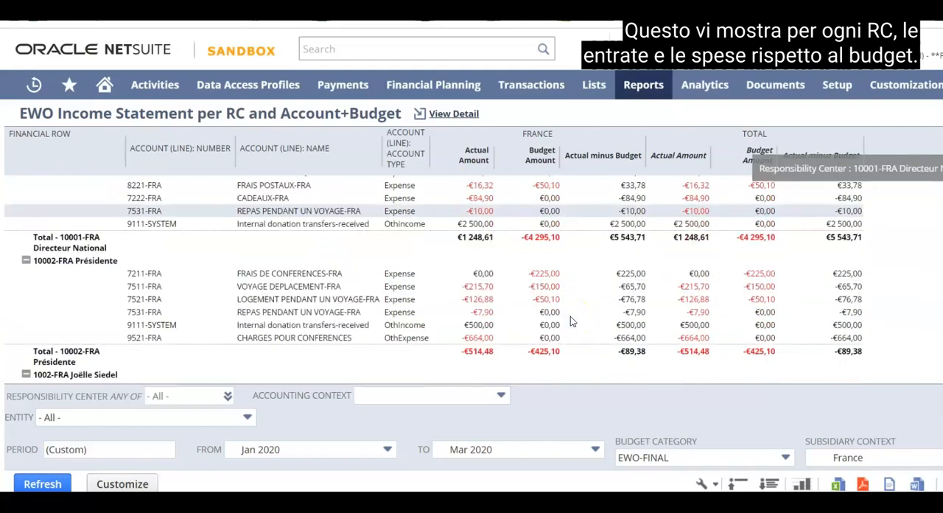
{"action": "scroll", "coordinate": [570, 318], "scroll_direction": "down", "scroll_amount": 15}
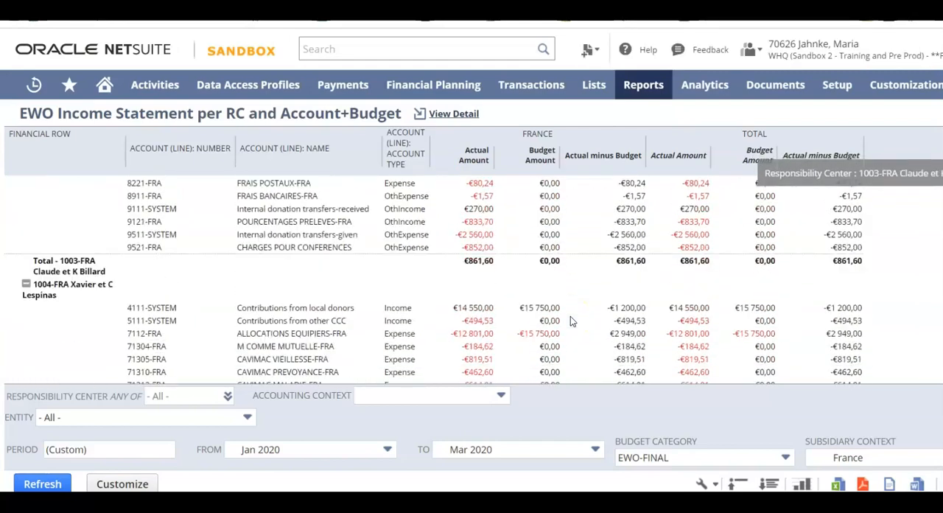
{"action": "scroll", "coordinate": [570, 321], "scroll_direction": "down", "scroll_amount": 15}
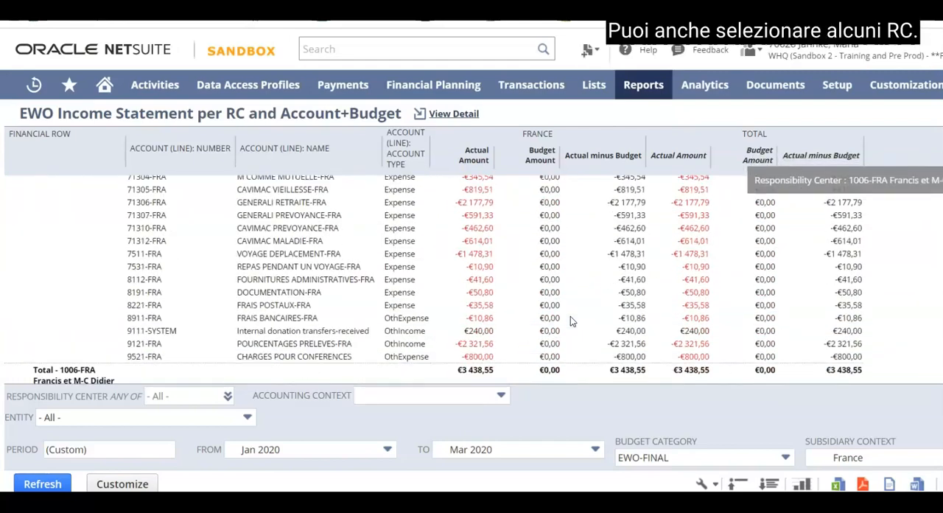
{"action": "scroll", "coordinate": [570, 320], "scroll_direction": "down", "scroll_amount": 15}
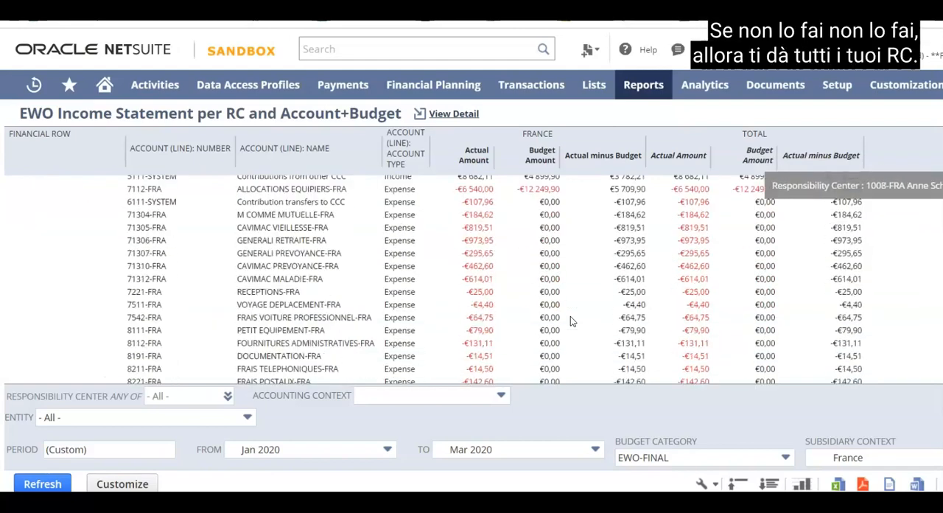
{"action": "scroll", "coordinate": [570, 321], "scroll_direction": "down", "scroll_amount": 15}
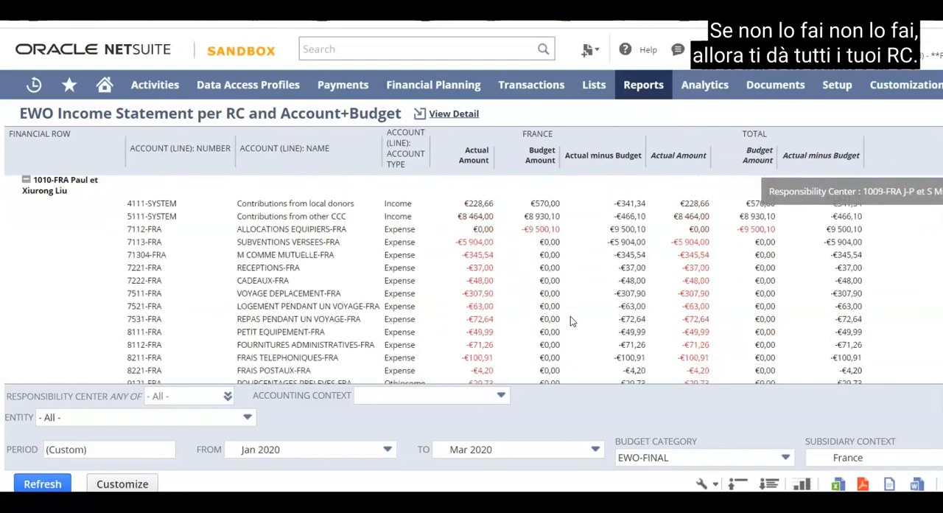
{"action": "scroll", "coordinate": [570, 320], "scroll_direction": "down", "scroll_amount": 15}
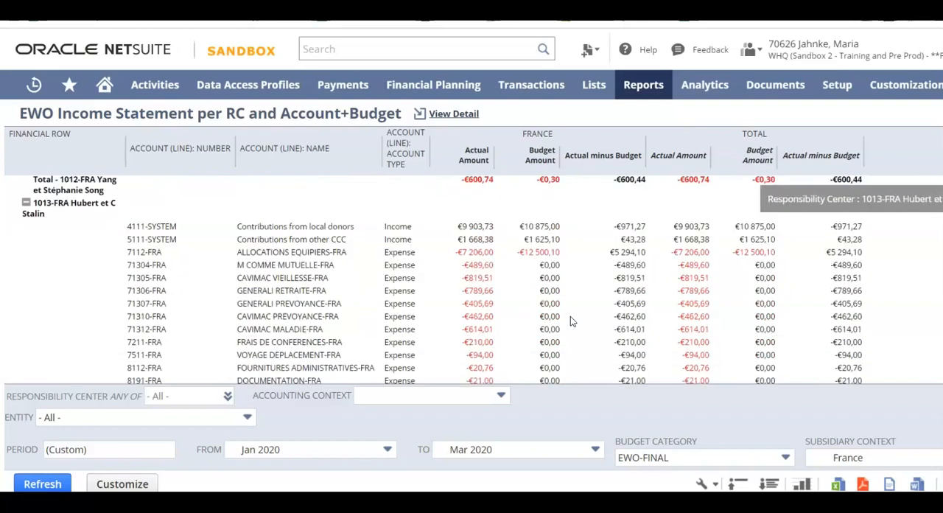
{"action": "scroll", "coordinate": [570, 321], "scroll_direction": "down", "scroll_amount": 8}
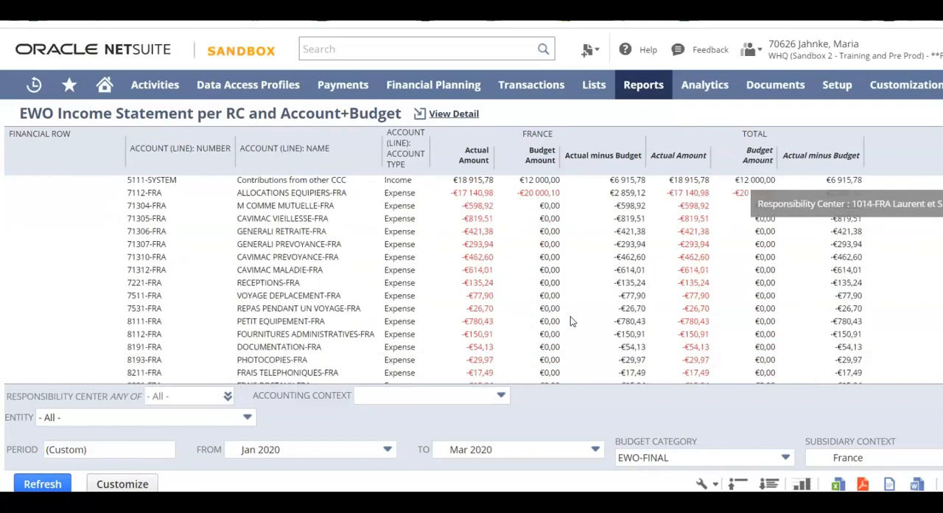
{"action": "scroll", "coordinate": [570, 320], "scroll_direction": "down", "scroll_amount": 15}
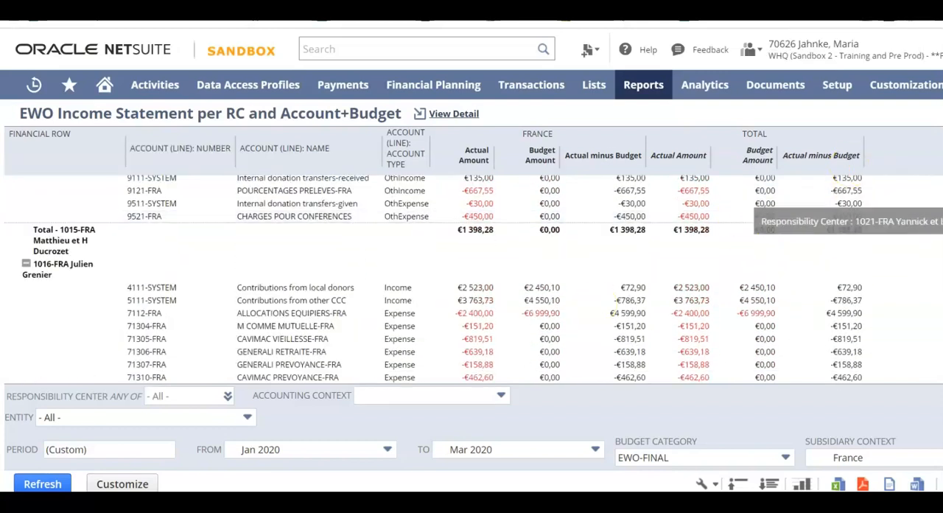
{"action": "scroll", "coordinate": [497, 316], "scroll_direction": "down", "scroll_amount": 5}
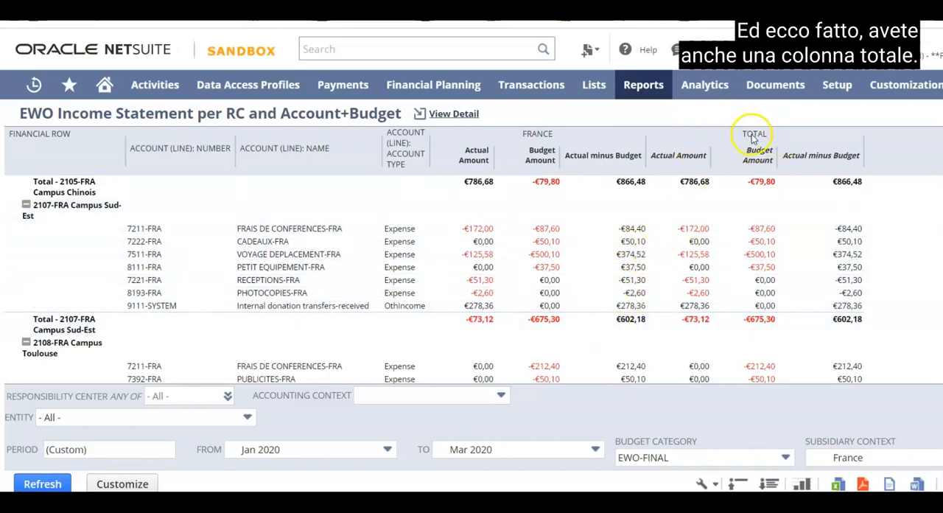
{"action": "scroll", "coordinate": [412, 272], "scroll_direction": "down", "scroll_amount": 1}
{"action": "scroll", "coordinate": [411, 272], "scroll_direction": "down", "scroll_amount": 1}
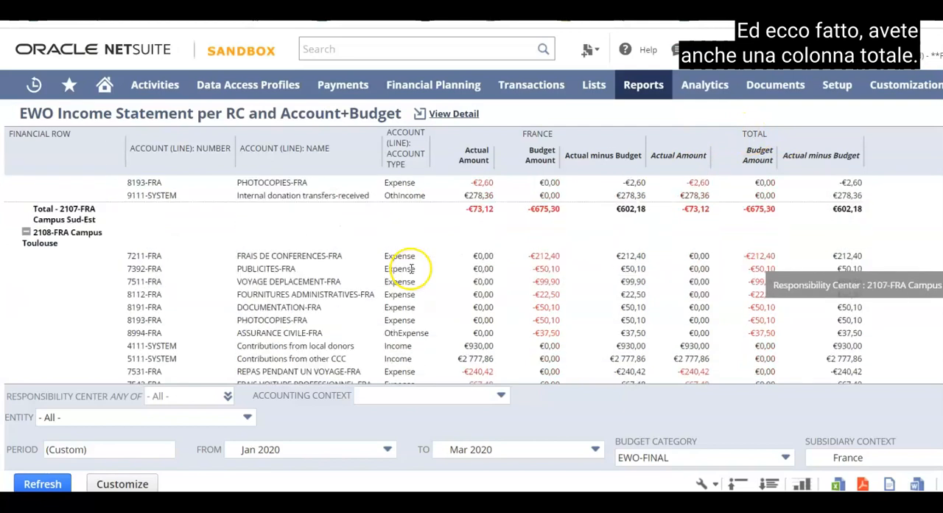
{"action": "scroll", "coordinate": [411, 272], "scroll_direction": "up", "scroll_amount": 2}
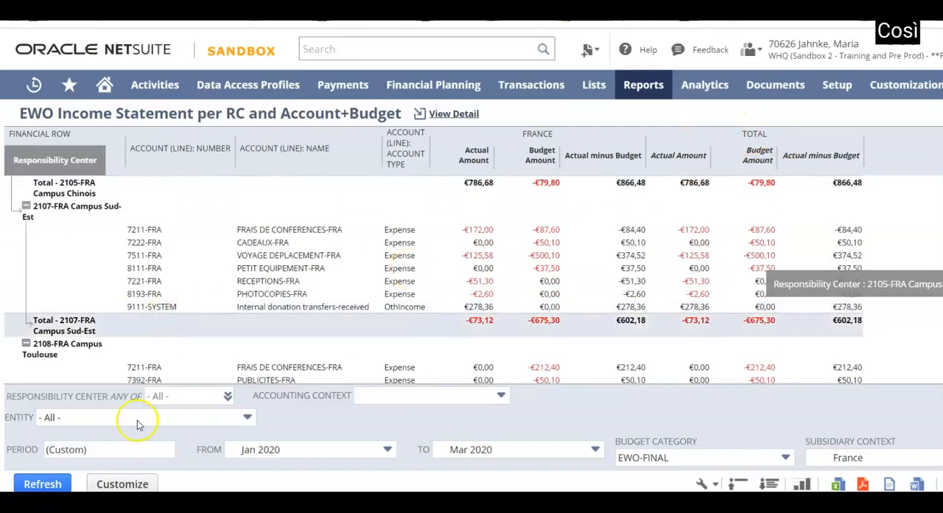